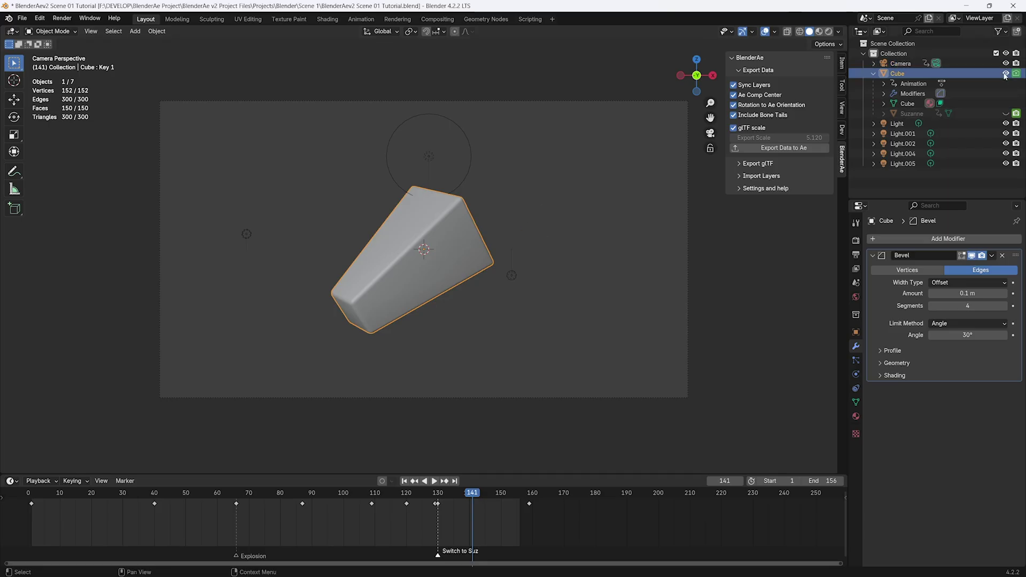
- Hide the Cube, show Suzanne, and play the animation to around frame 137
left_click(1007, 74)
left_click(1006, 113)
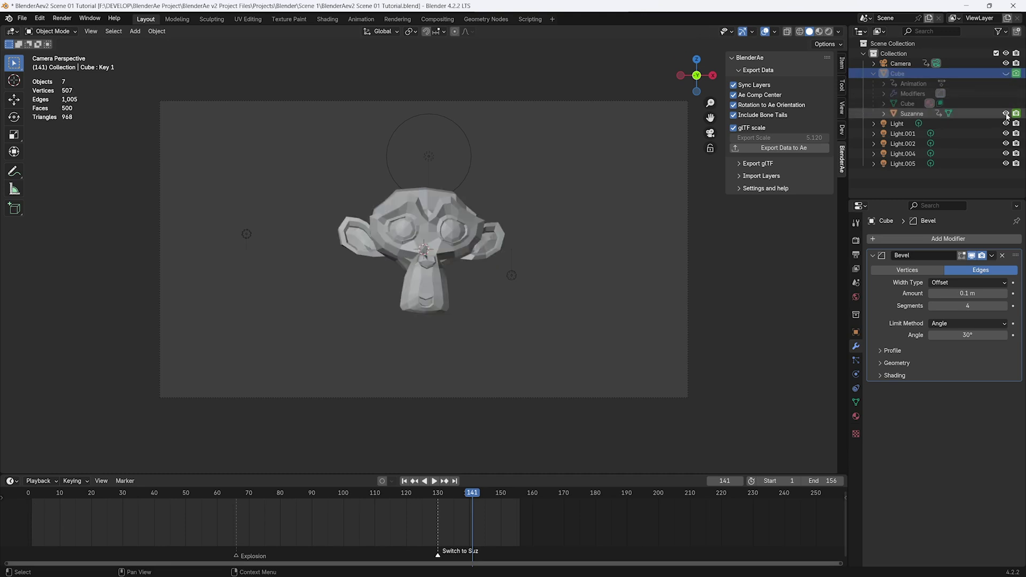
key("space")
mouse_move(459, 495)
left_mouse_down()
mouse_move(360, 495)
mouse_move(462, 496)
left_mouse_up()
key("space")
- Check Suzanne and the Cube, scrub to frame 129, and hide the Cube again
left_click(911, 113)
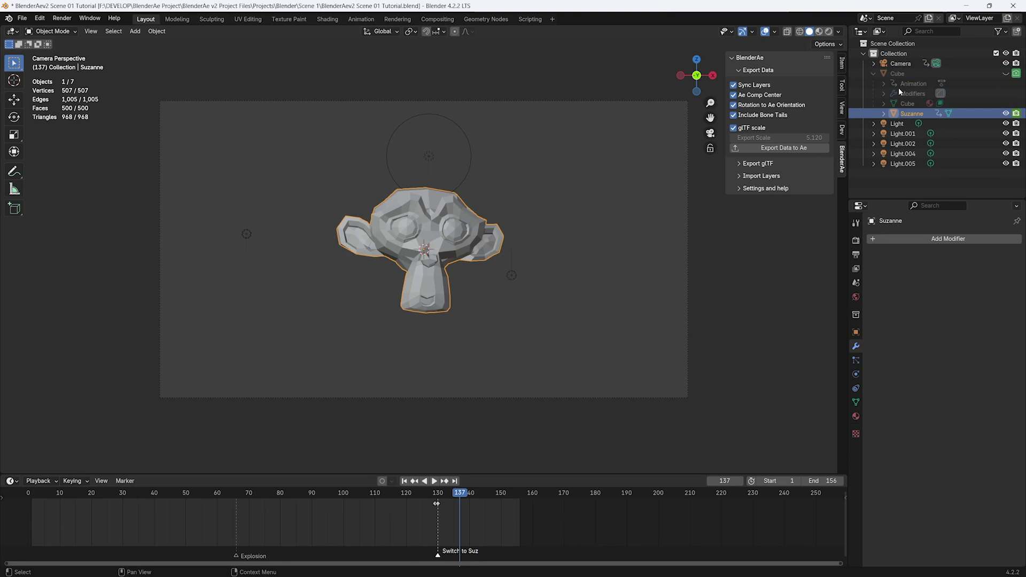
left_click(889, 73)
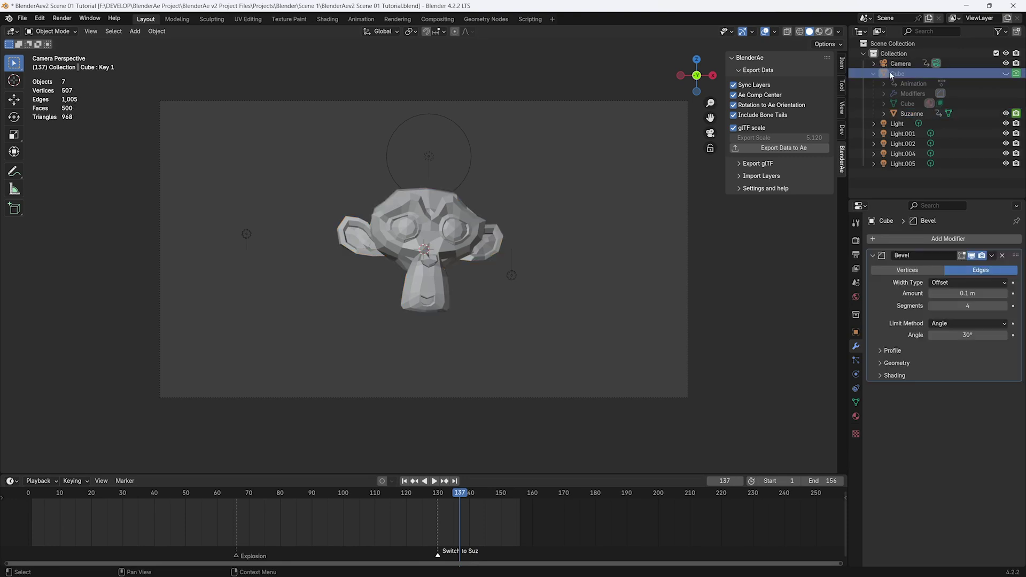
left_click(1006, 73)
left_click(283, 505)
key("space")
left_click_drag(284, 506, 435, 500)
key("space")
left_click(1006, 74)
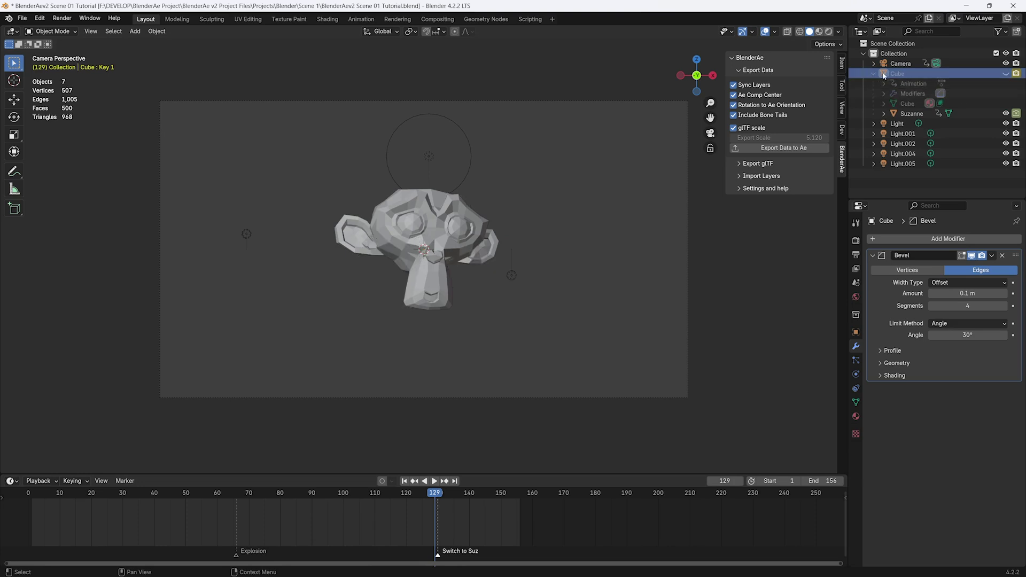
- Select Suzanne and set the BlenderAe glTF export to save next to the blend file
left_click(962, 113)
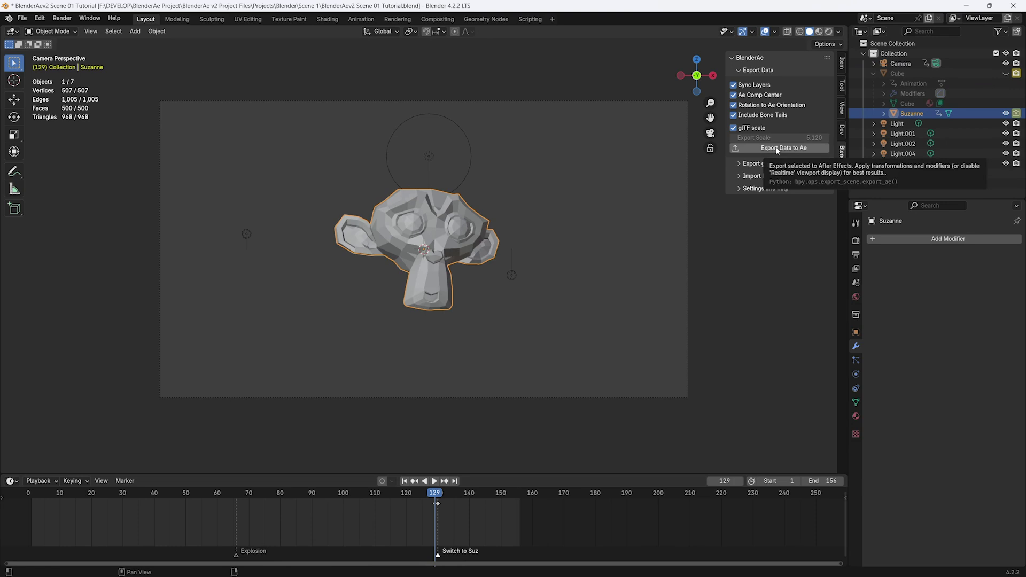
left_click(754, 164)
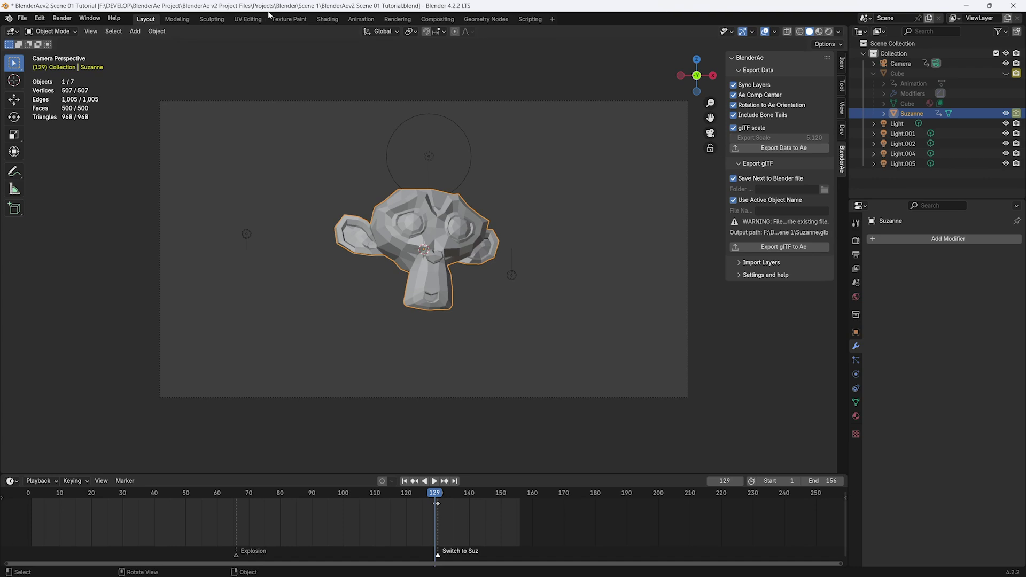
left_click(753, 180)
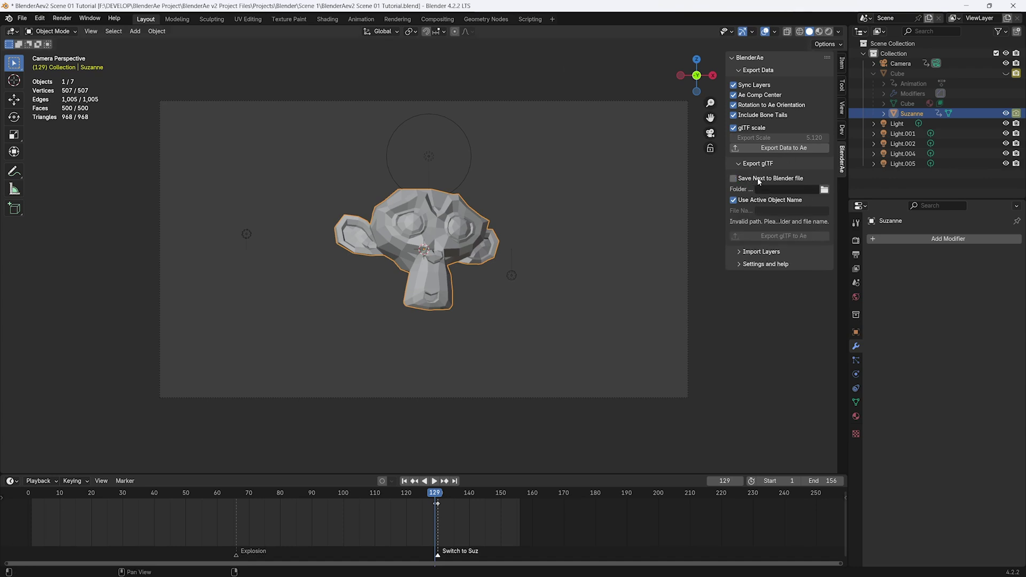
left_click(757, 179)
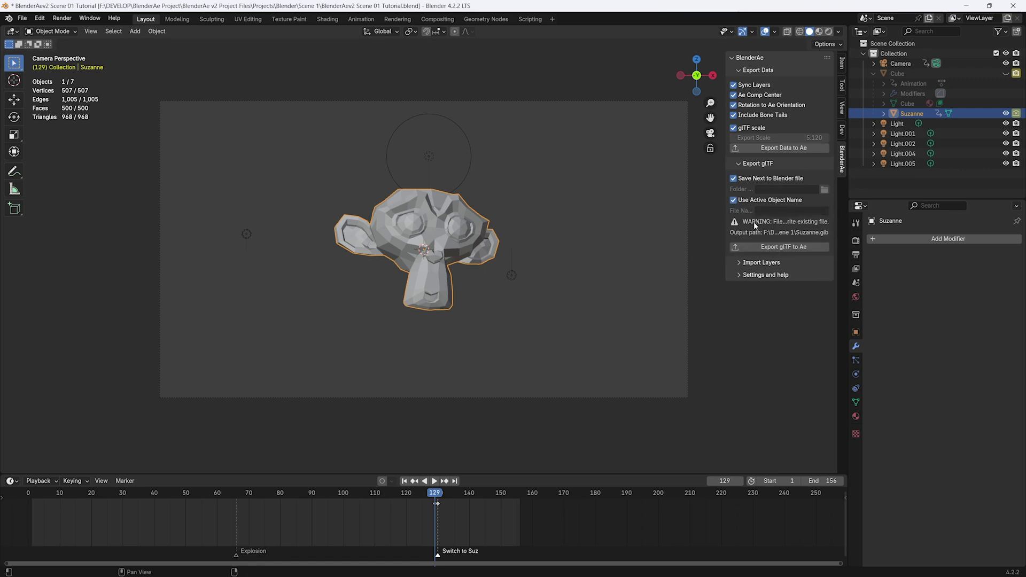
left_click_drag(724, 218, 664, 220)
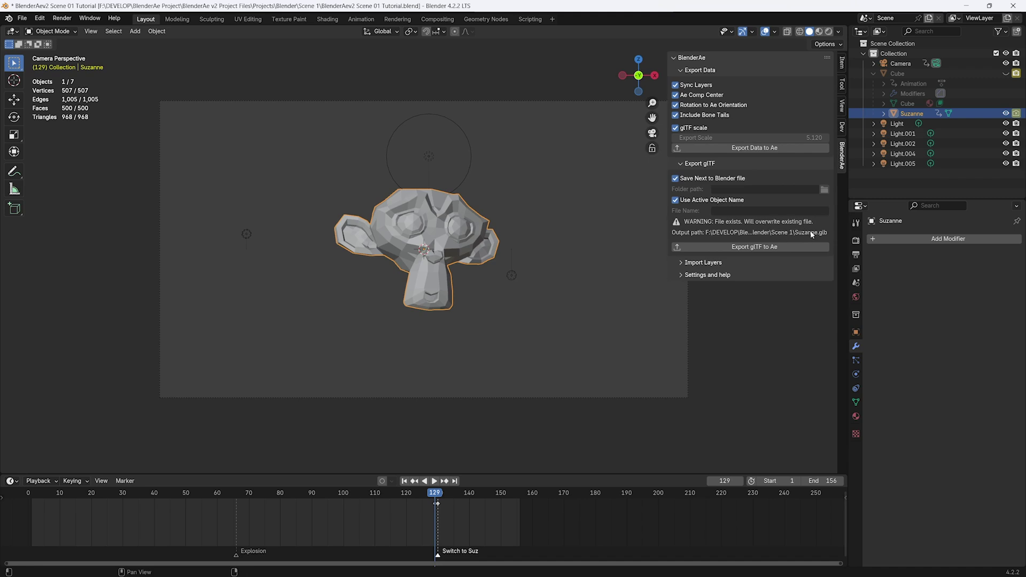
- Export Suzanne as glTF and check the new Suzanne.glb layer in the Scene 01 comp
left_click(744, 247)
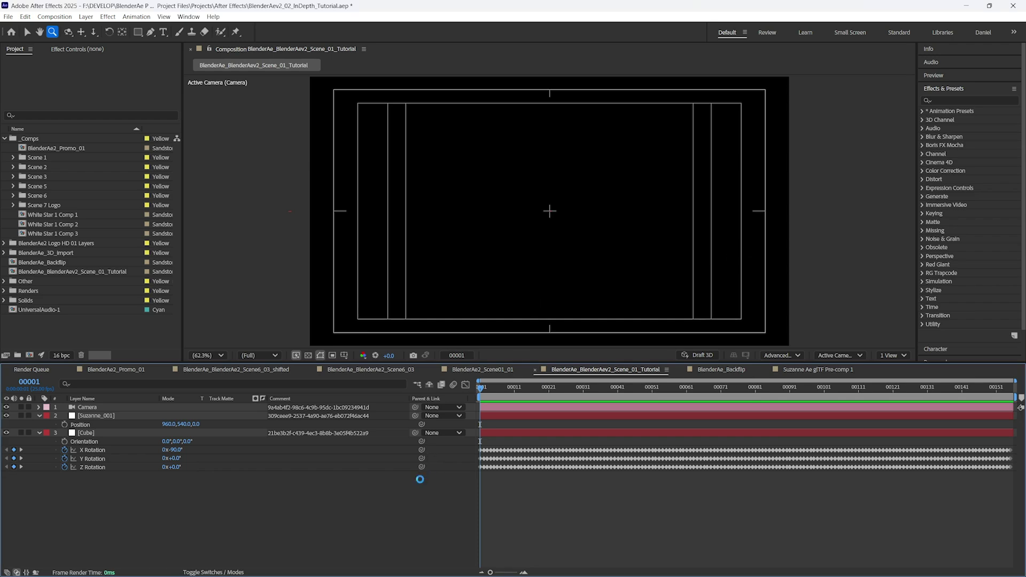
left_click(224, 509)
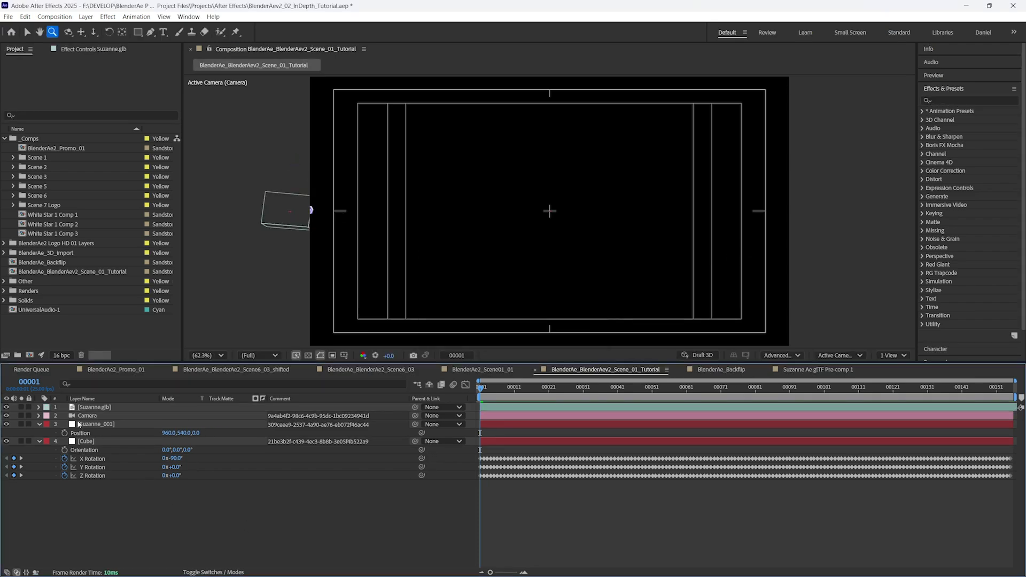
left_click(94, 411)
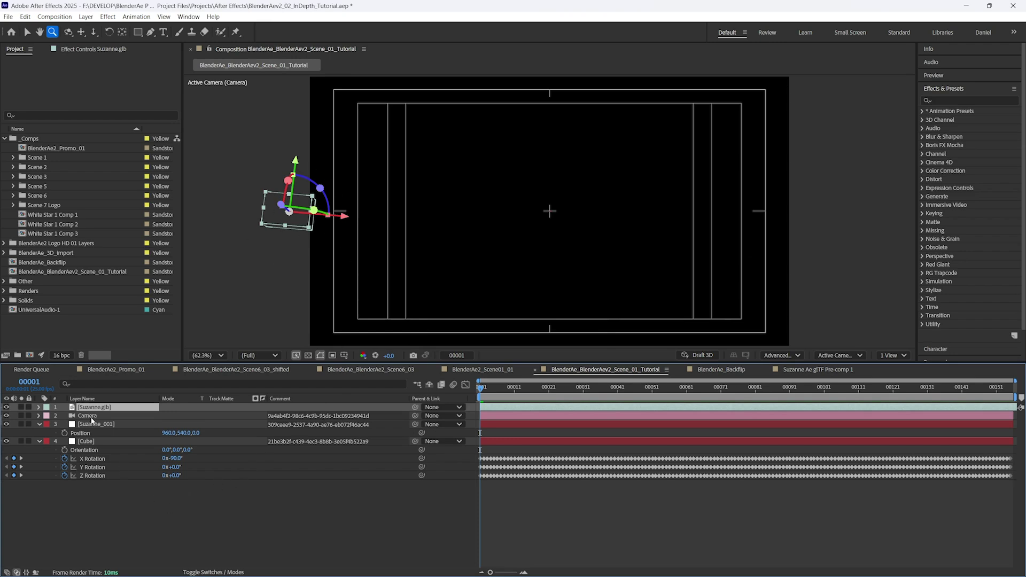
left_click(366, 487)
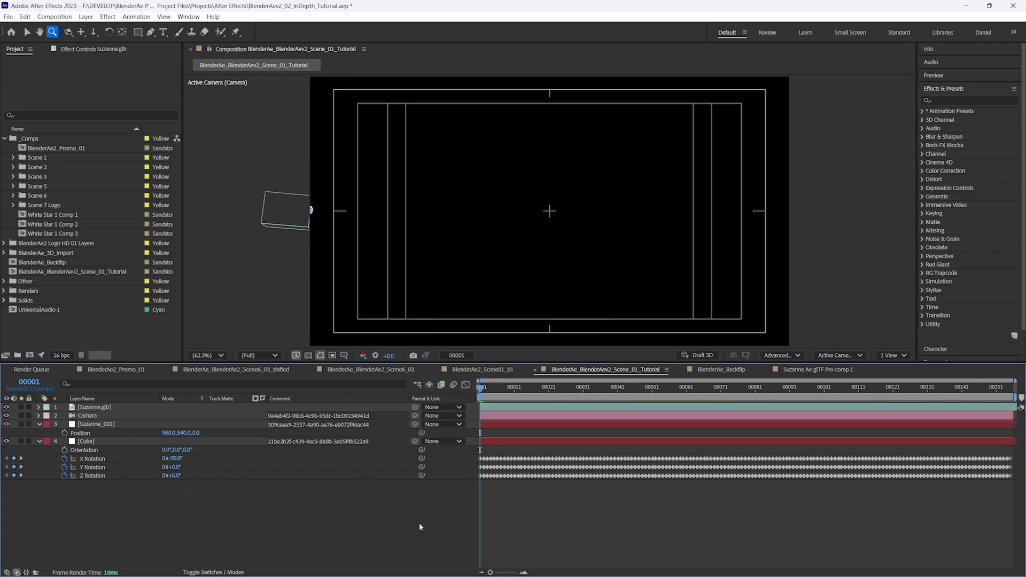
- Back in Blender, scrub the timeline to frame 85, then jump to frame 1
left_click(413, 571)
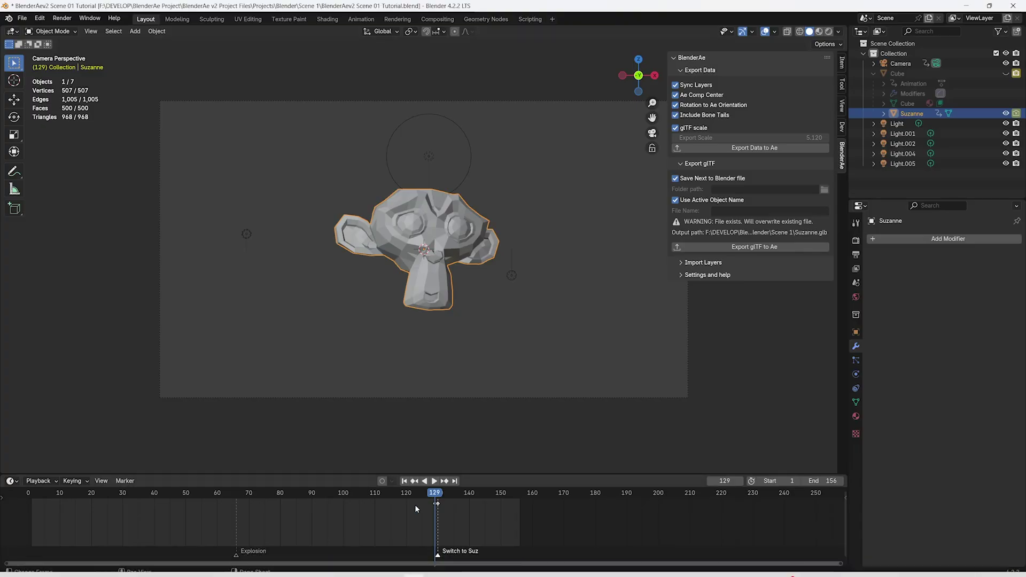
left_click_drag(413, 493, 299, 504)
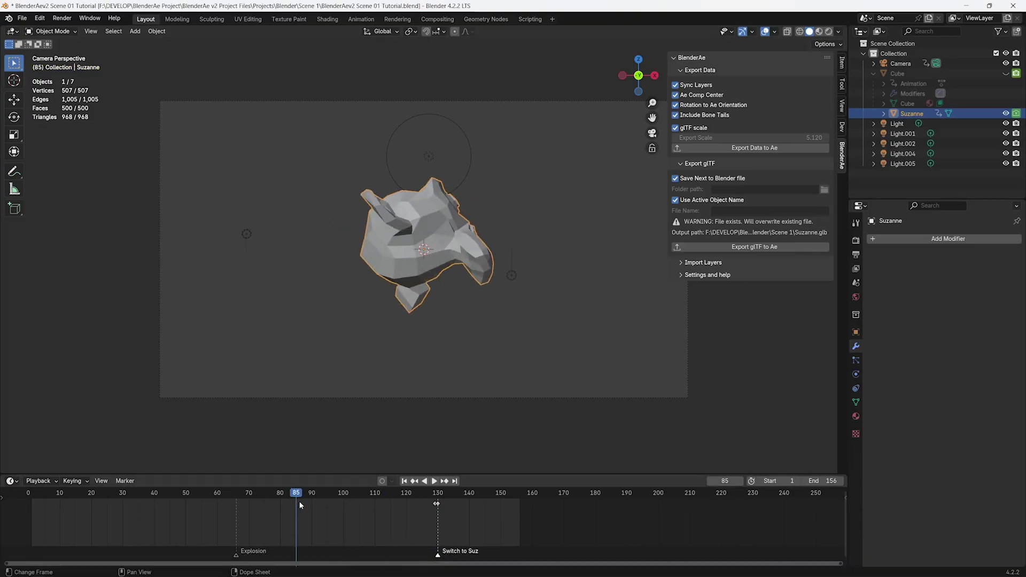
key("shift+Left")
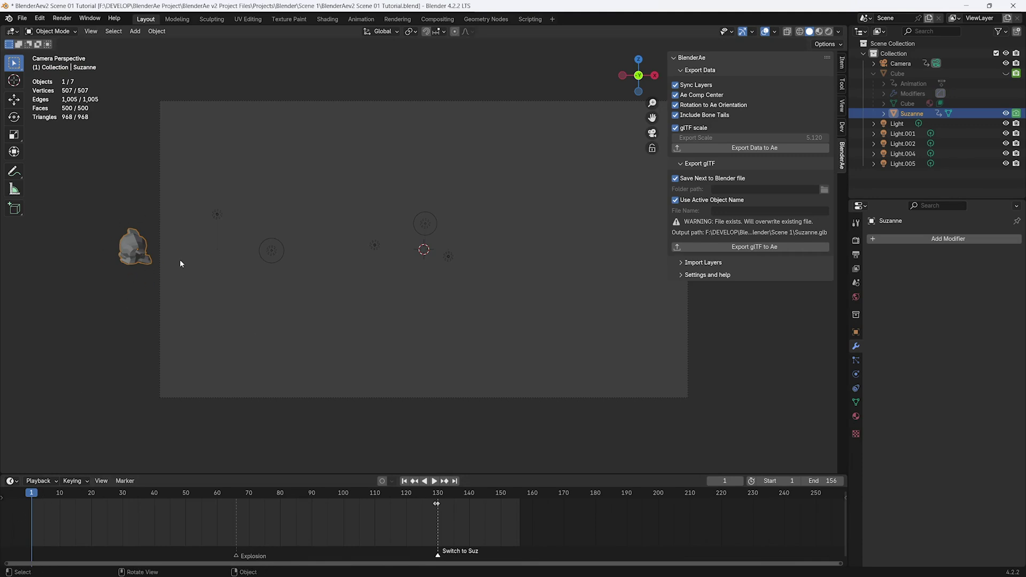
mouse_move(460, 575)
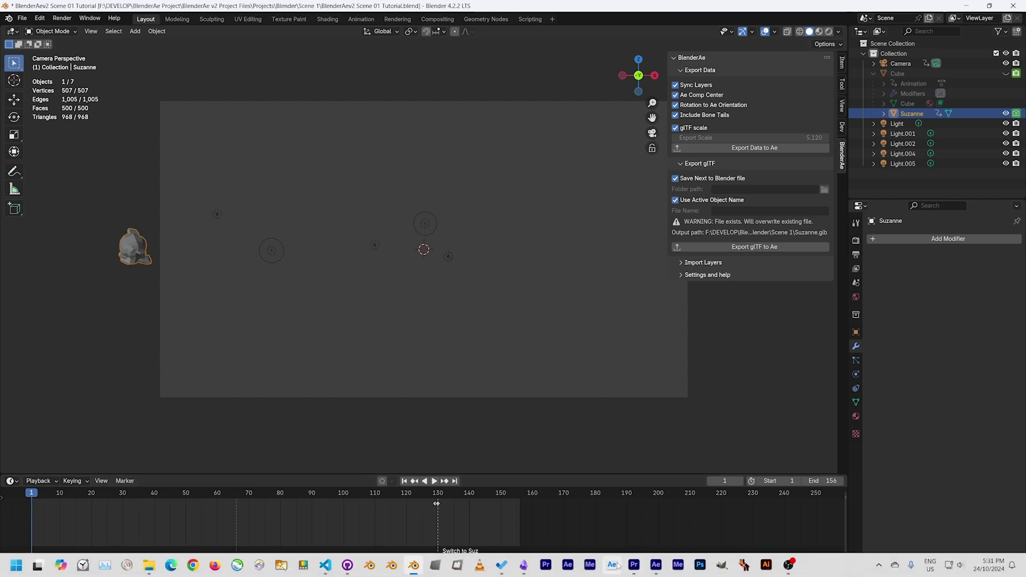
left_click(656, 566)
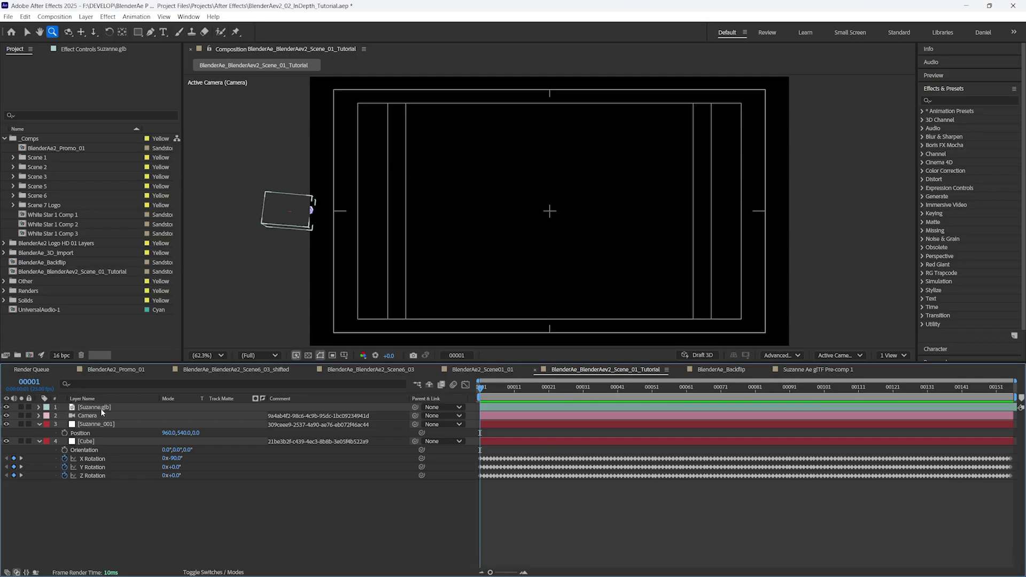
left_click(303, 224)
left_click_drag(502, 389, 497, 420)
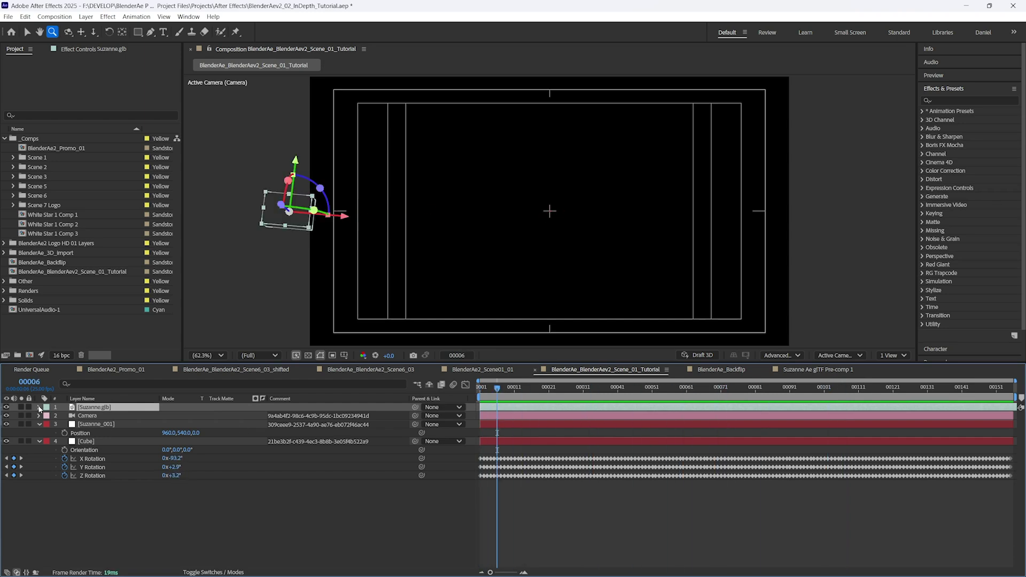
key("alt+Tab")
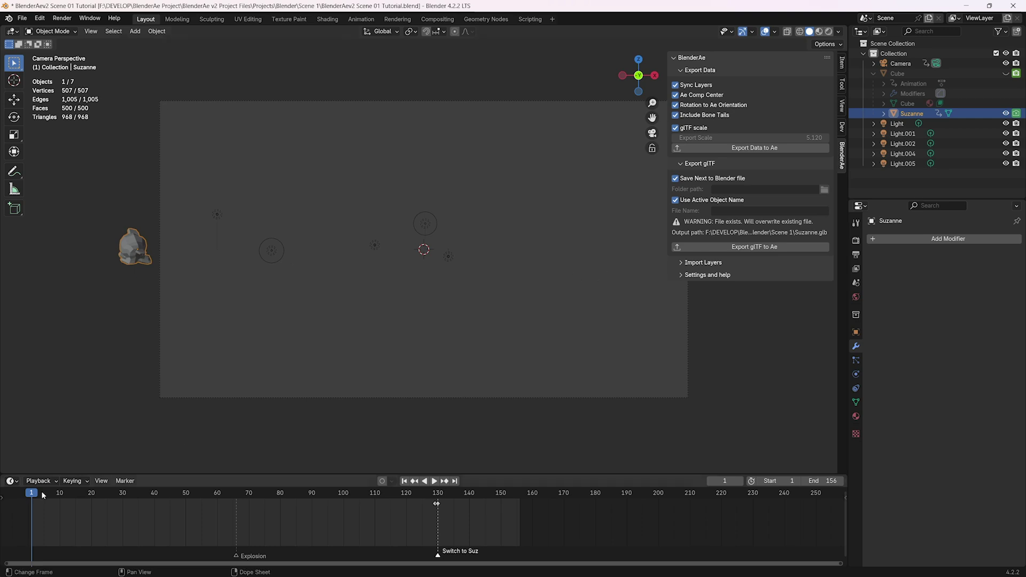
- Move the timeline to frame 130 on the Switch to Suz marker and unhide the Cube
key("space")
left_click(292, 501)
left_click_drag(292, 501, 436, 508)
key("space")
left_click(1005, 73)
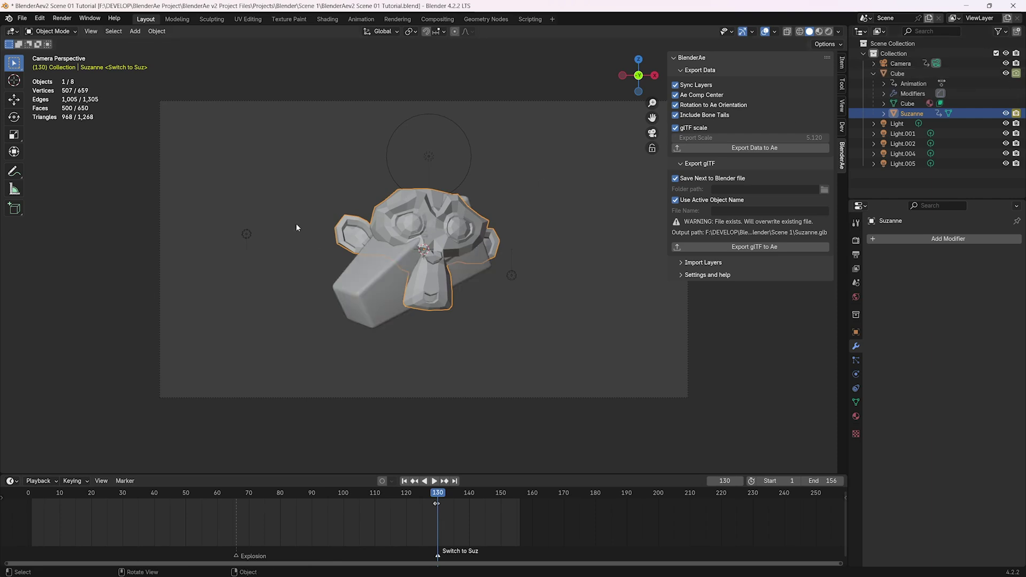
- Set up Bake Action for Suzanne over frames 1–156 with Visual Keying and Clear Parents on
left_click(157, 31)
mouse_move(187, 292)
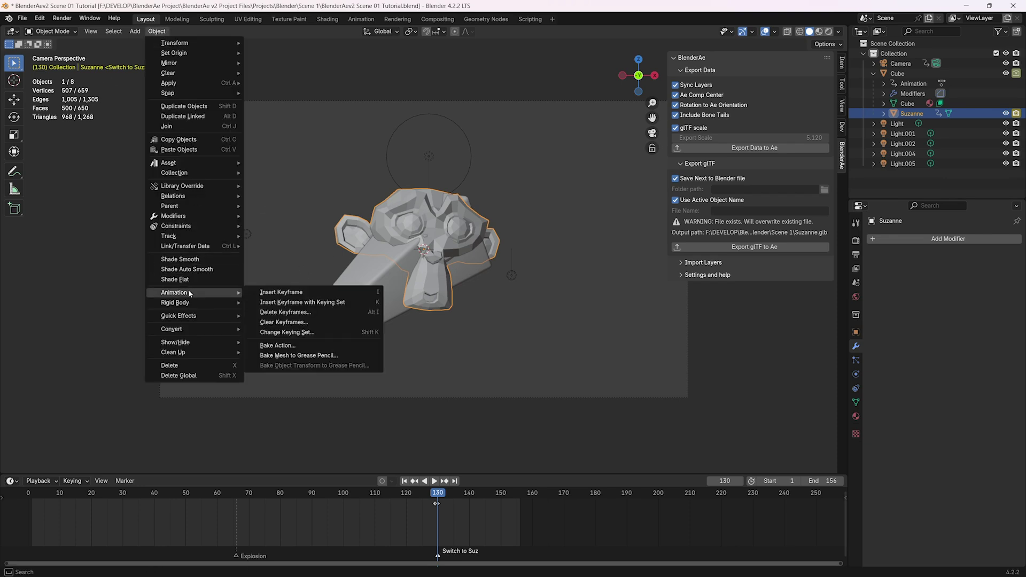
left_click(284, 346)
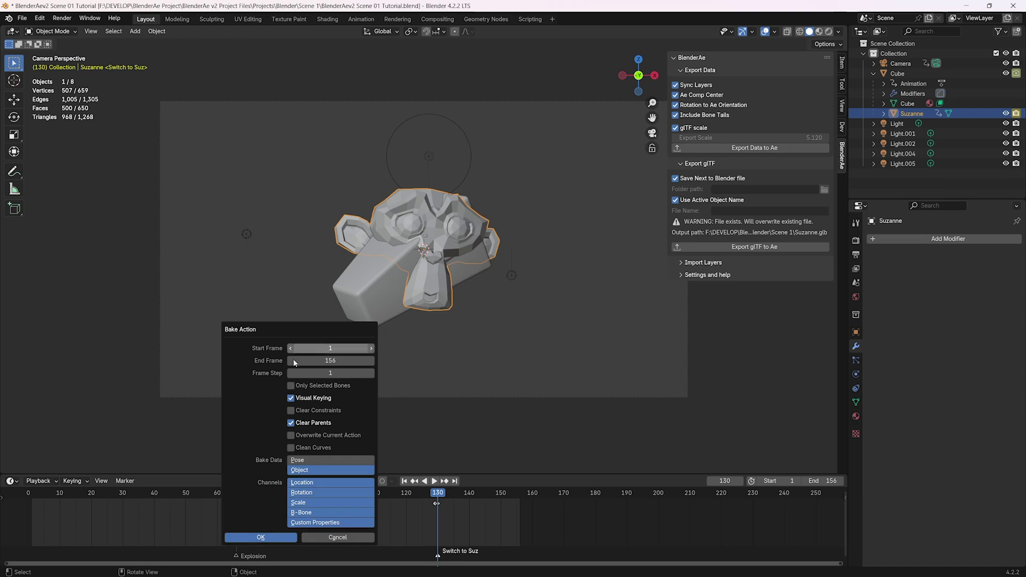
left_click(310, 399)
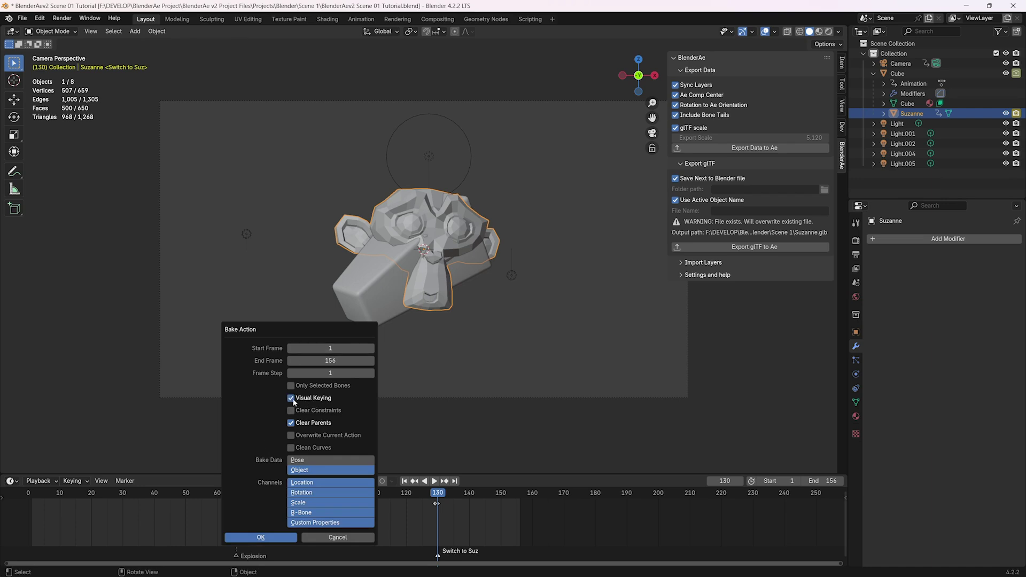
left_click(316, 399)
- Bake Suzanne's motion, hide the Cube, preview the baked animation, and re-export the glTF
left_click(261, 538)
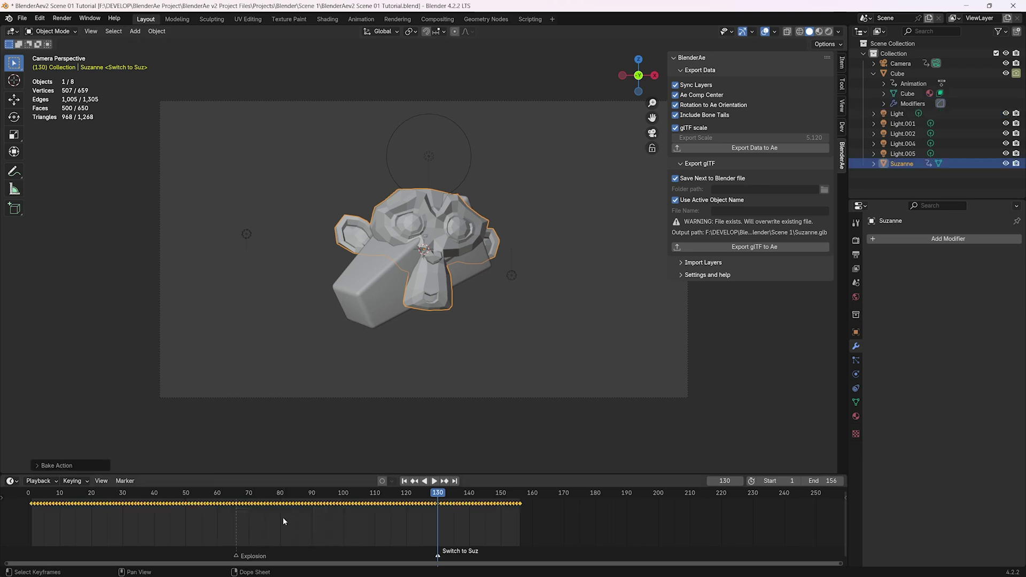
left_click(1006, 73)
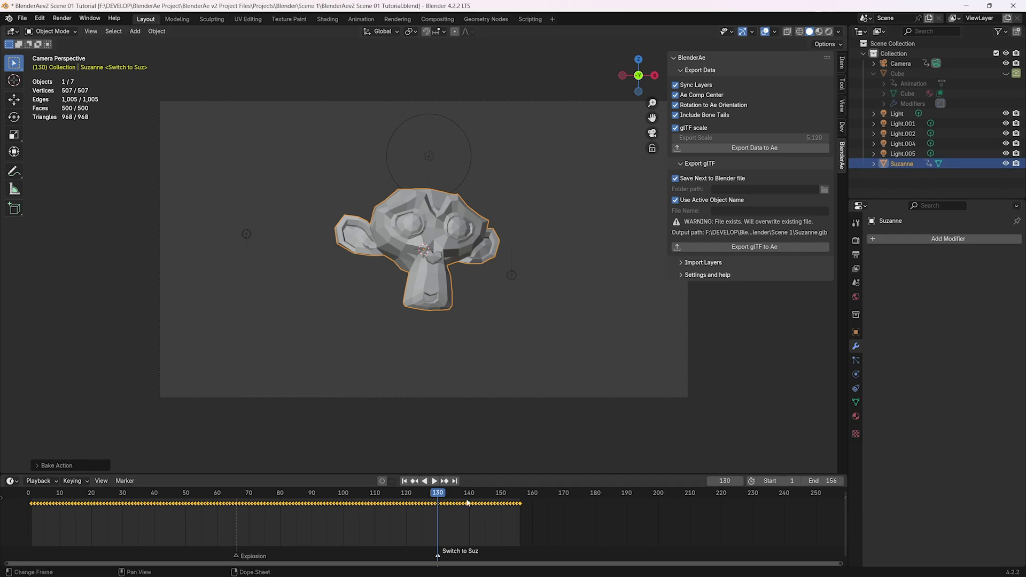
left_click_drag(436, 493, 393, 511)
key("space")
key("space")
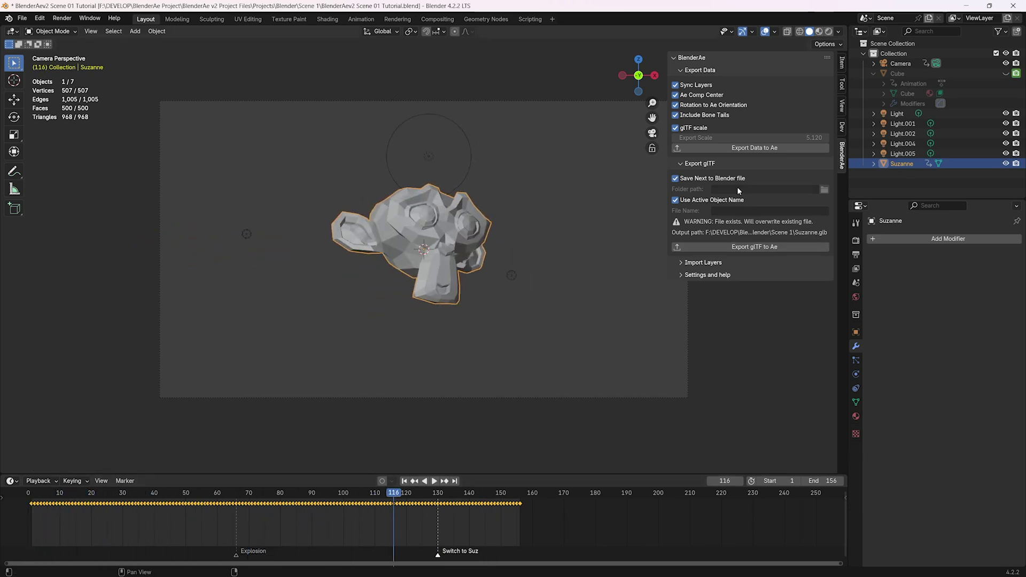
left_click(748, 247)
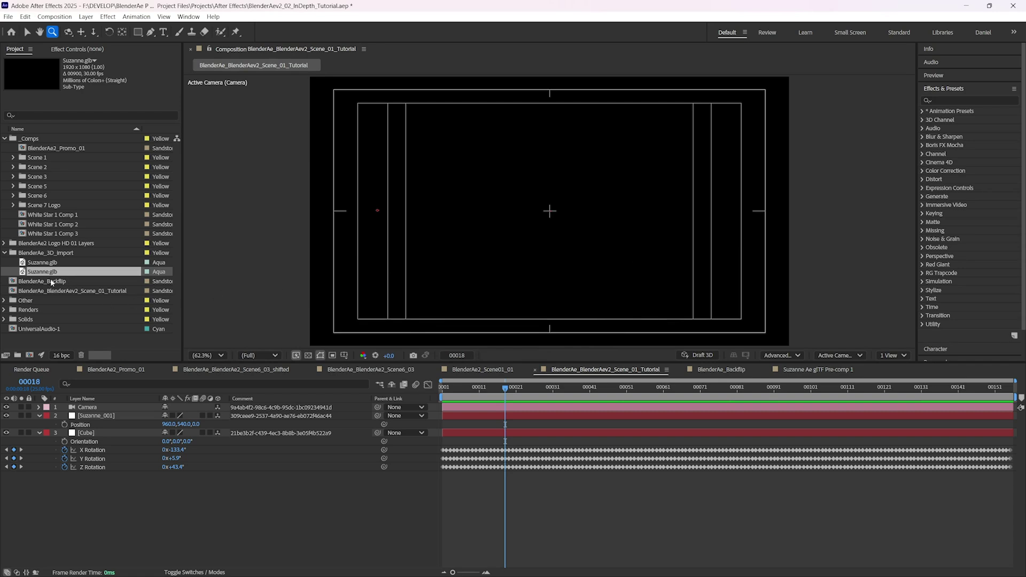
- Reload the Suzanne.glb footage and open the Suzanne Ae glTF Pre-comp 1 that uses it
right_click(35, 271)
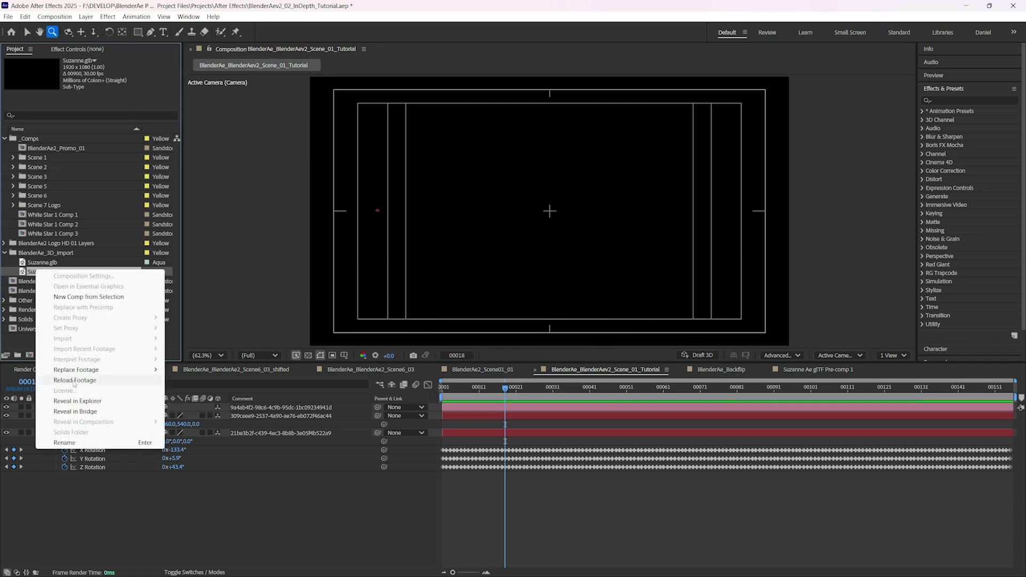
left_click(74, 380)
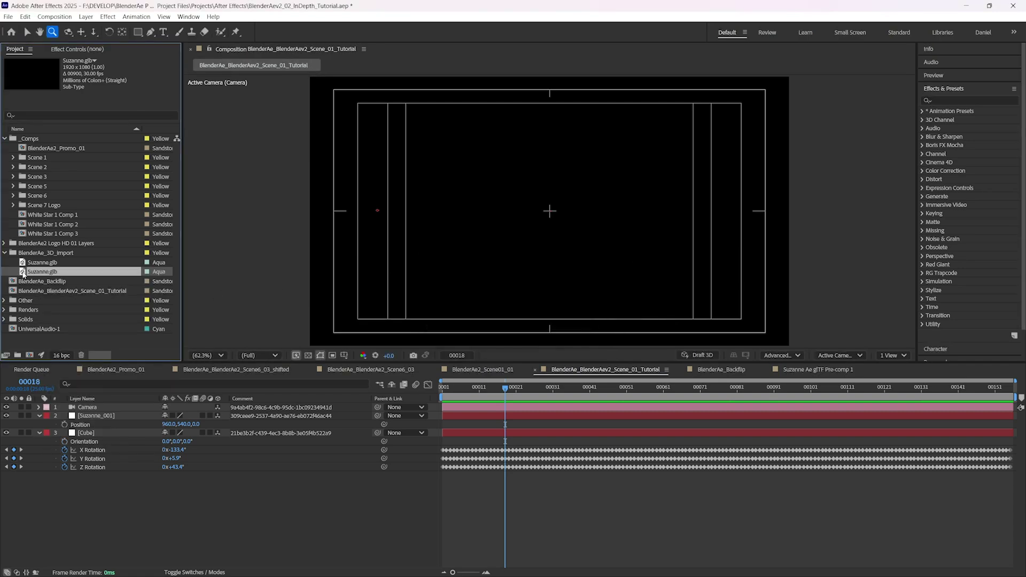
left_click(43, 263)
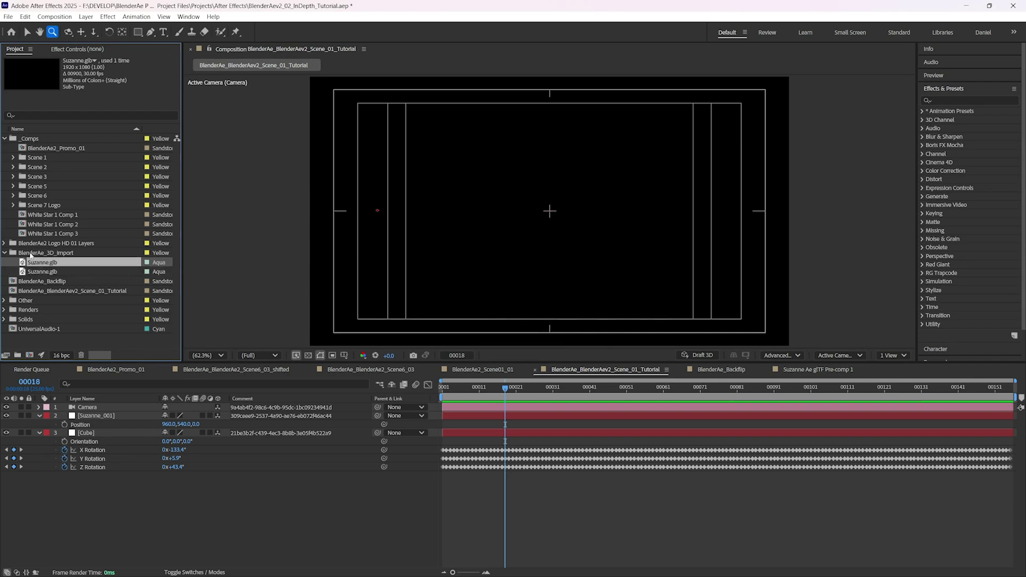
left_click(94, 60)
left_click(102, 65)
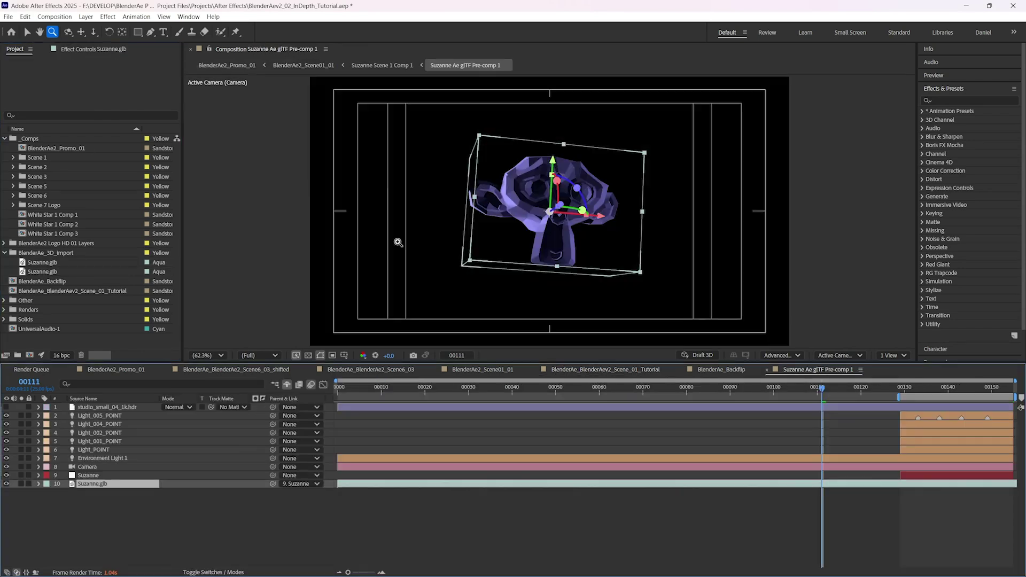
- Close the Suzanne Ae glTF Pre-comp 1 and BlenderAe_Backflip comp tabs
left_click(48, 273)
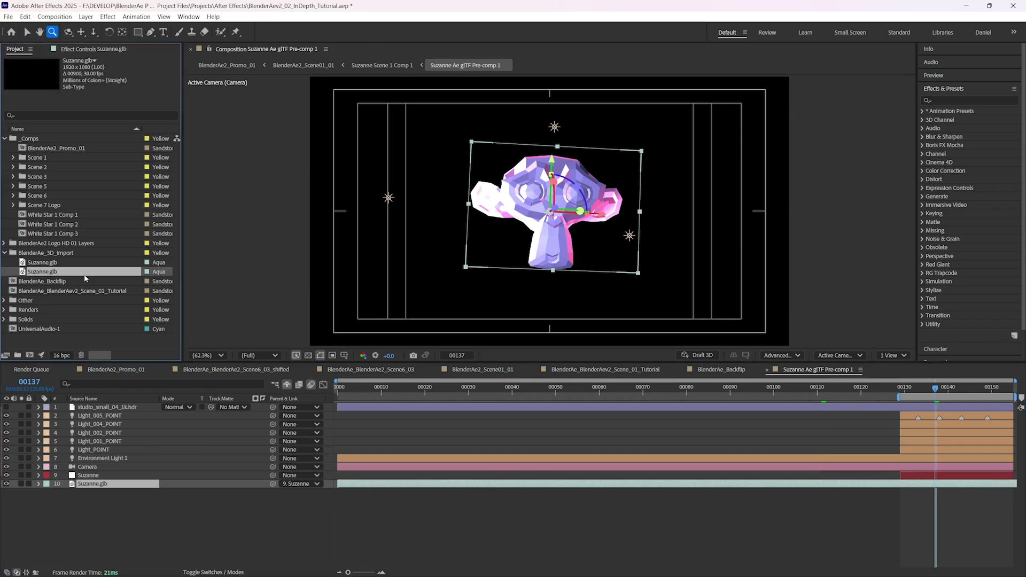
left_click(736, 370)
left_click(768, 369)
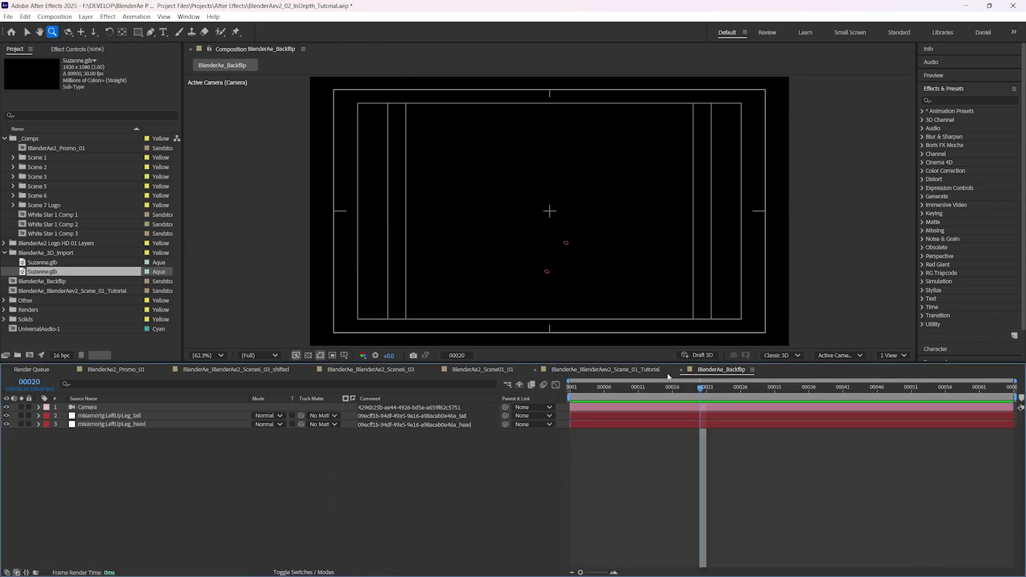
left_click(682, 370)
- Add Suzanne.glb to the Scene 01 tutorial comp, set its glTF animation to Action, and scrub through it
left_click(95, 409)
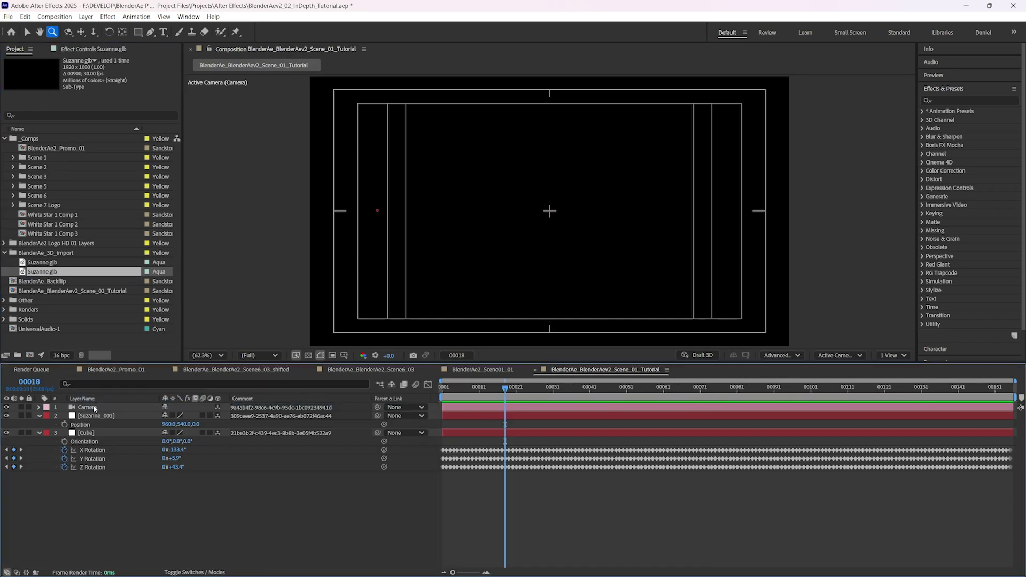
key("ctrl+slash")
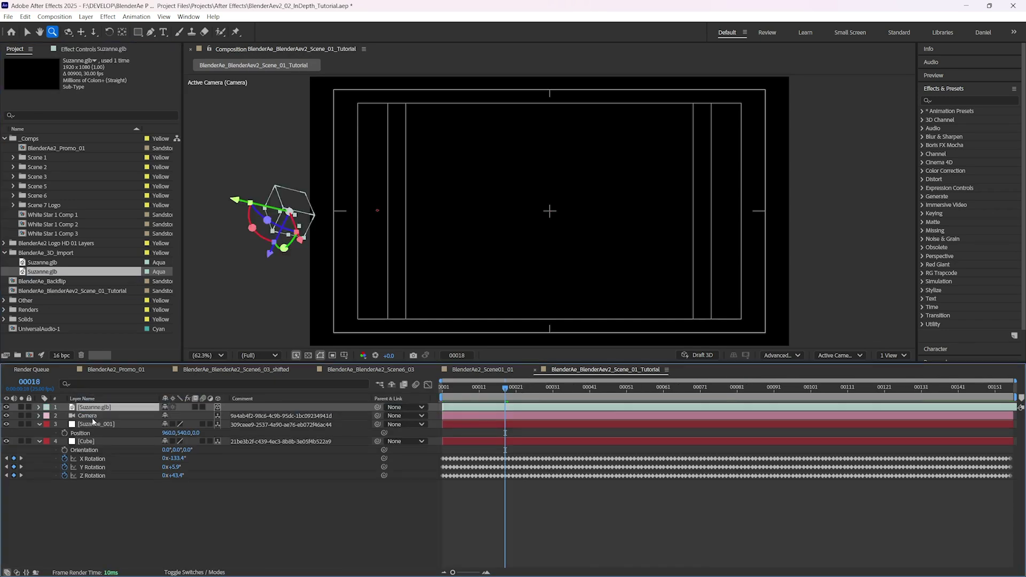
key("a")
key("a")
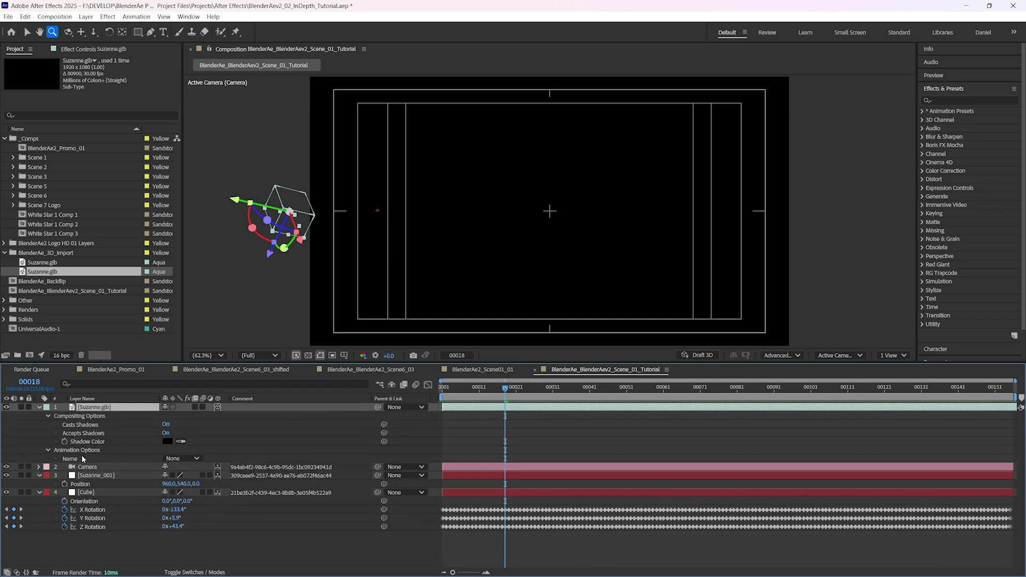
left_click(182, 458)
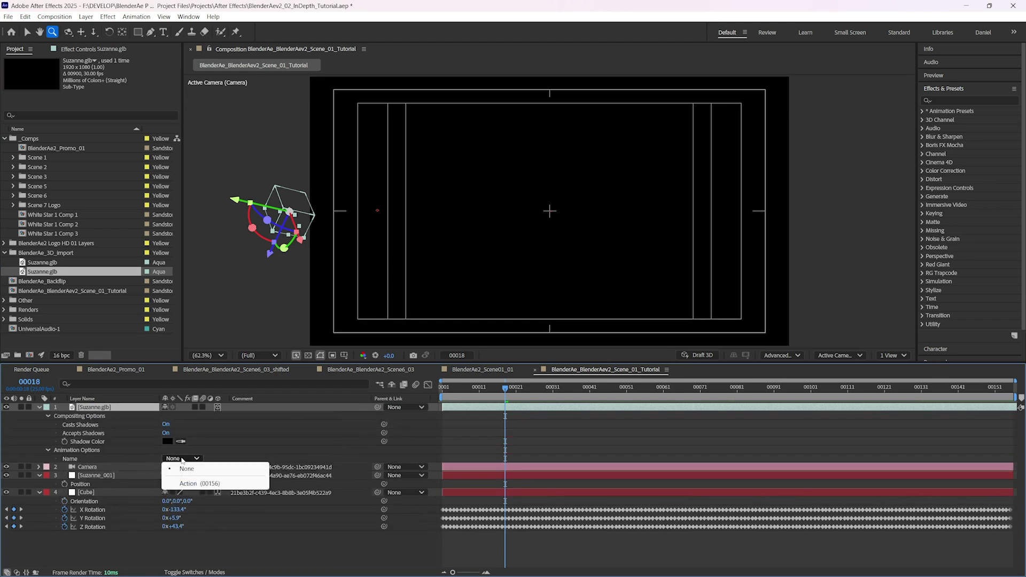
left_click(188, 483)
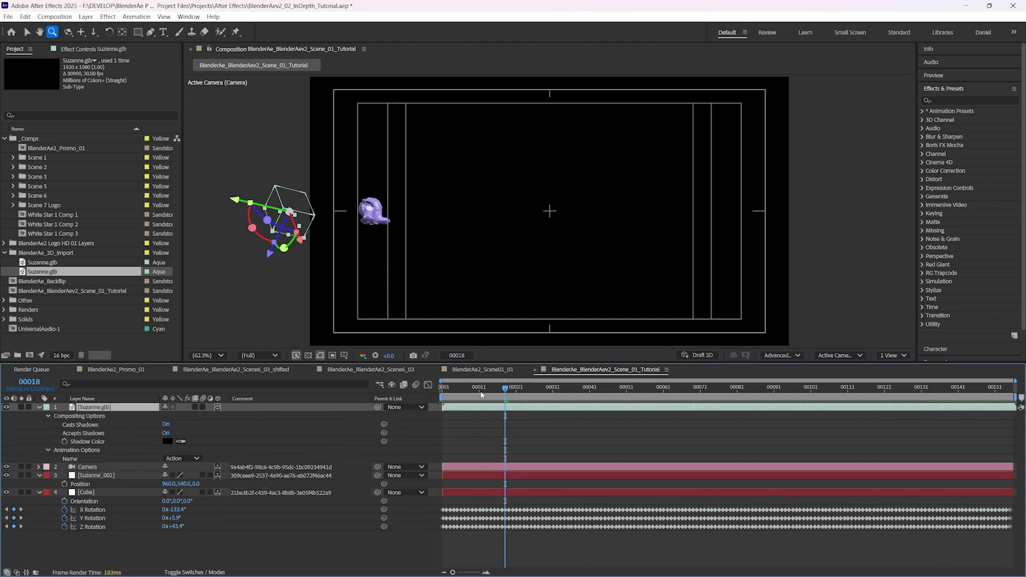
left_click_drag(481, 395, 979, 427)
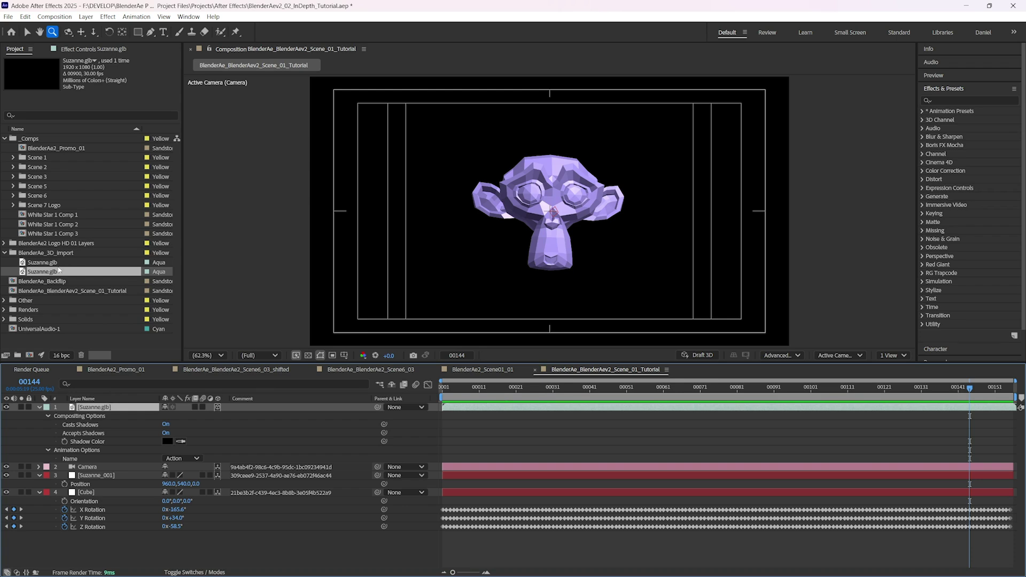
- Dismiss the footage menu and set the Suzanne.glb layer's Animation Options Name to None
right_click(56, 273)
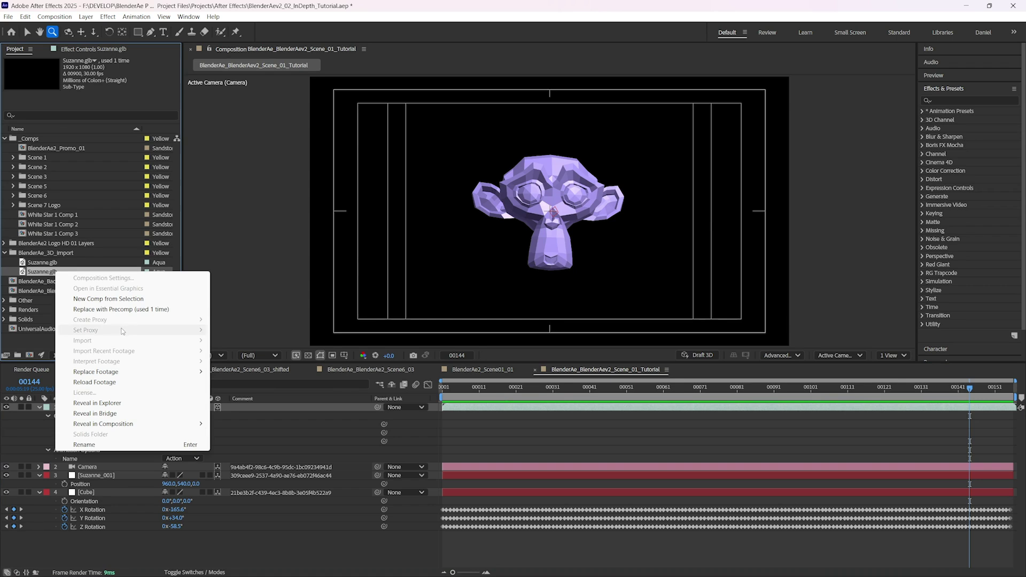
left_click(22, 272)
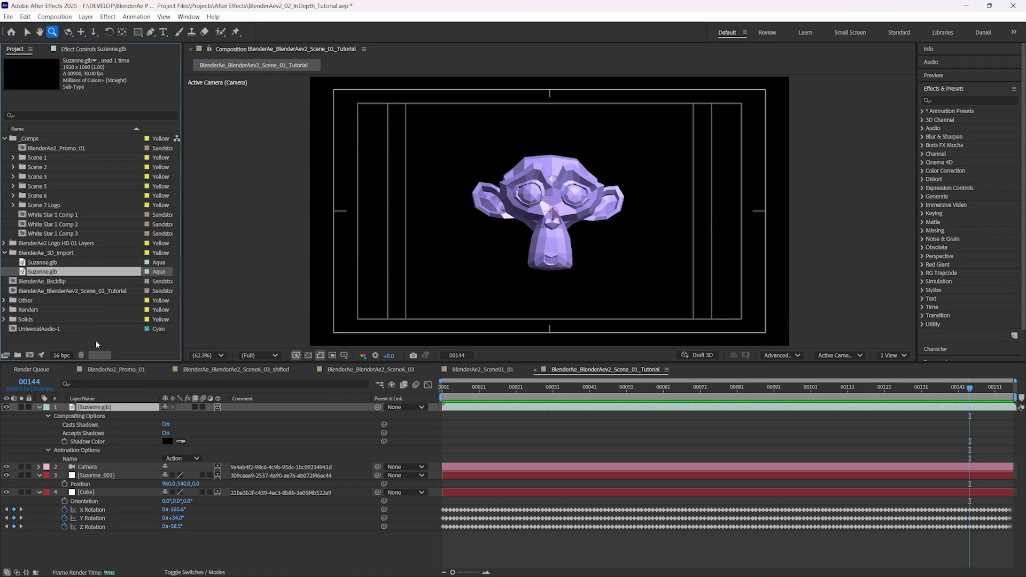
left_click(180, 459)
left_click(186, 470)
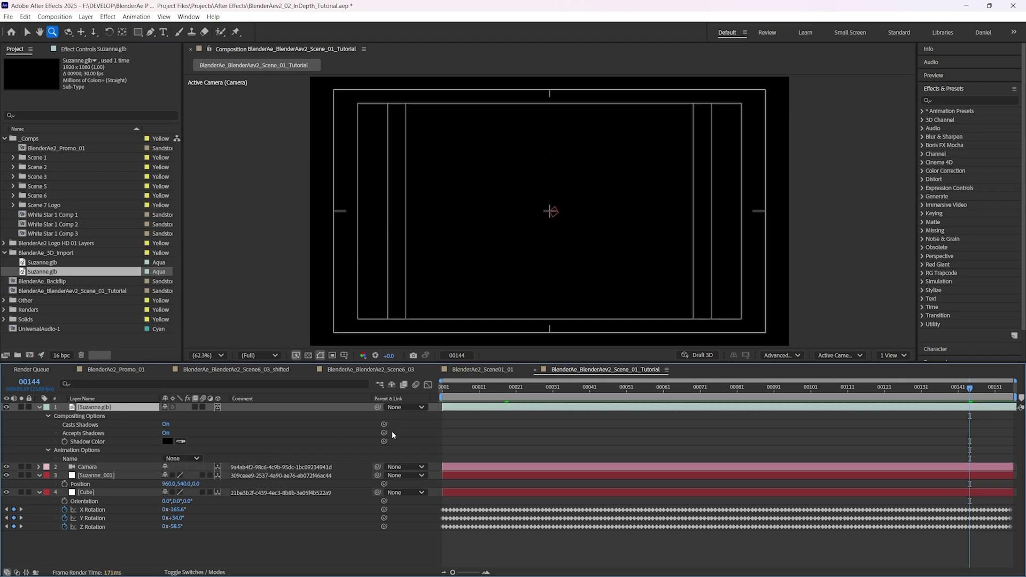
key("Home")
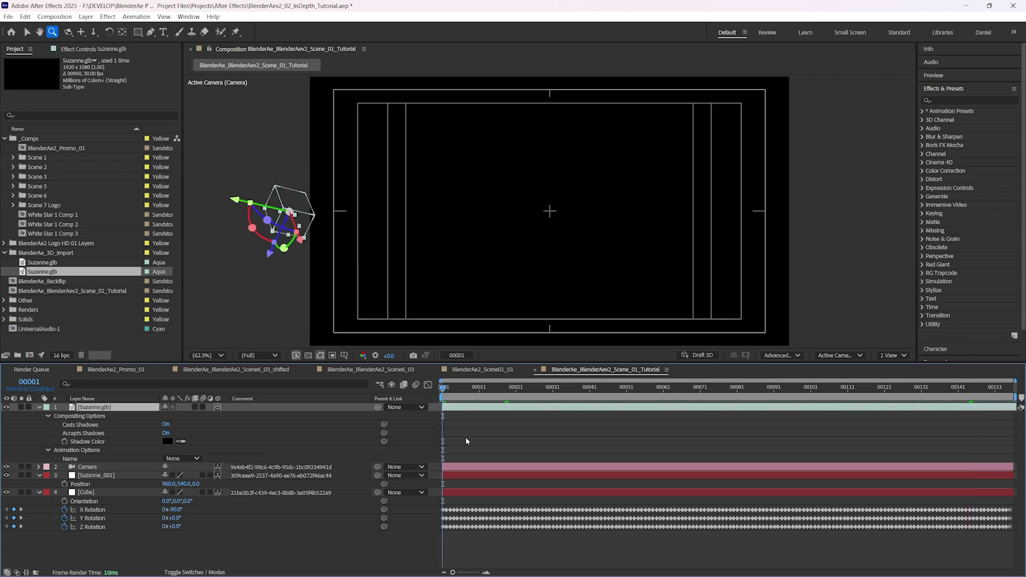
left_click(101, 475)
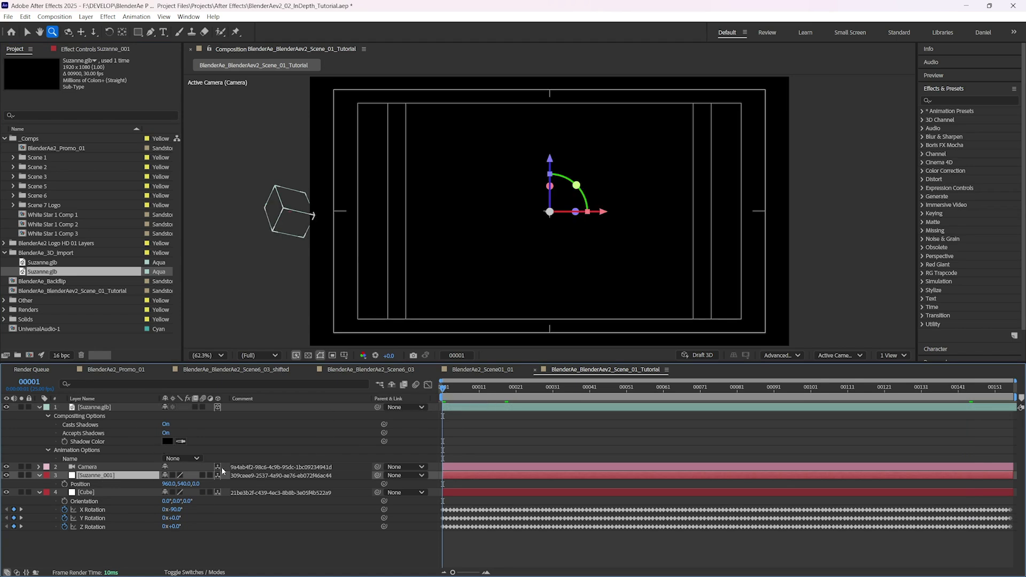
left_click(88, 492)
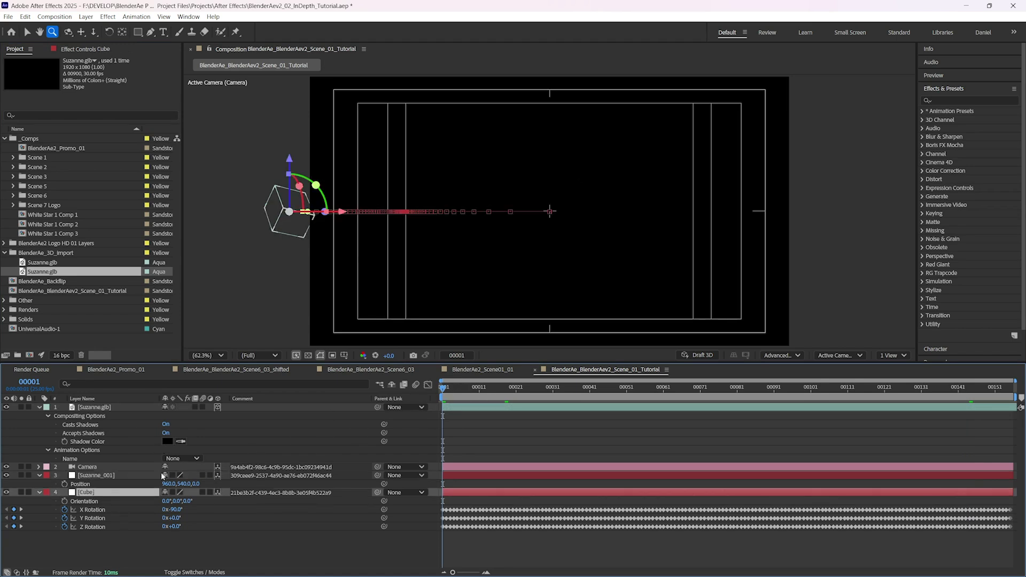
left_click(367, 409)
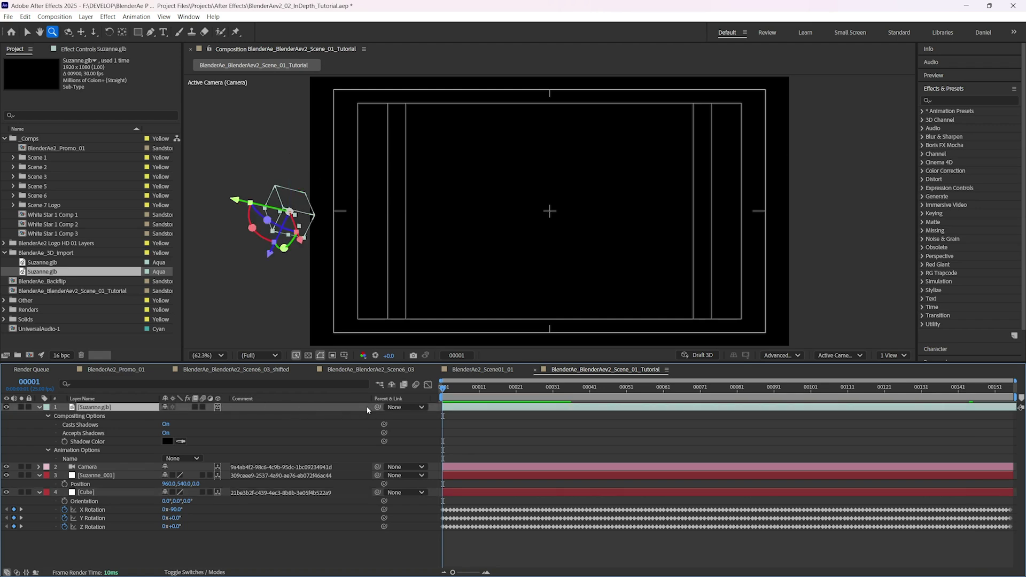
left_click_drag(378, 408, 88, 492)
key("space")
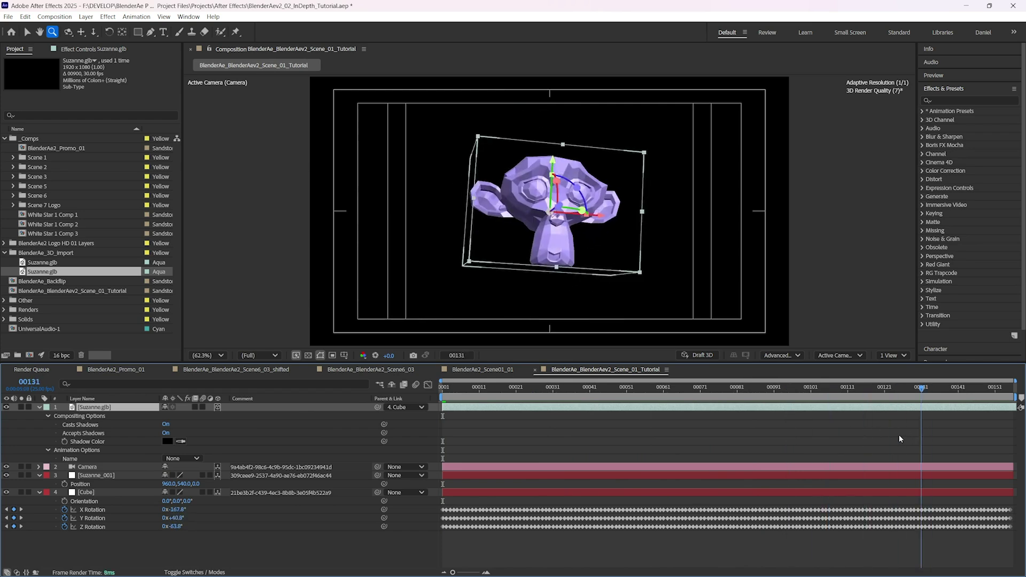
left_click_drag(922, 439, 518, 443)
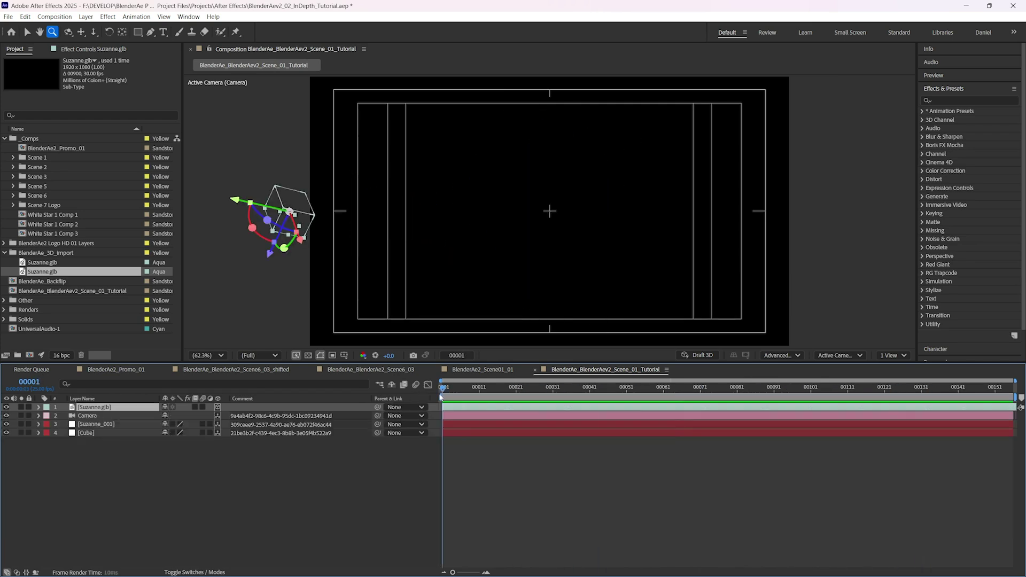
left_click_drag(441, 397, 454, 397)
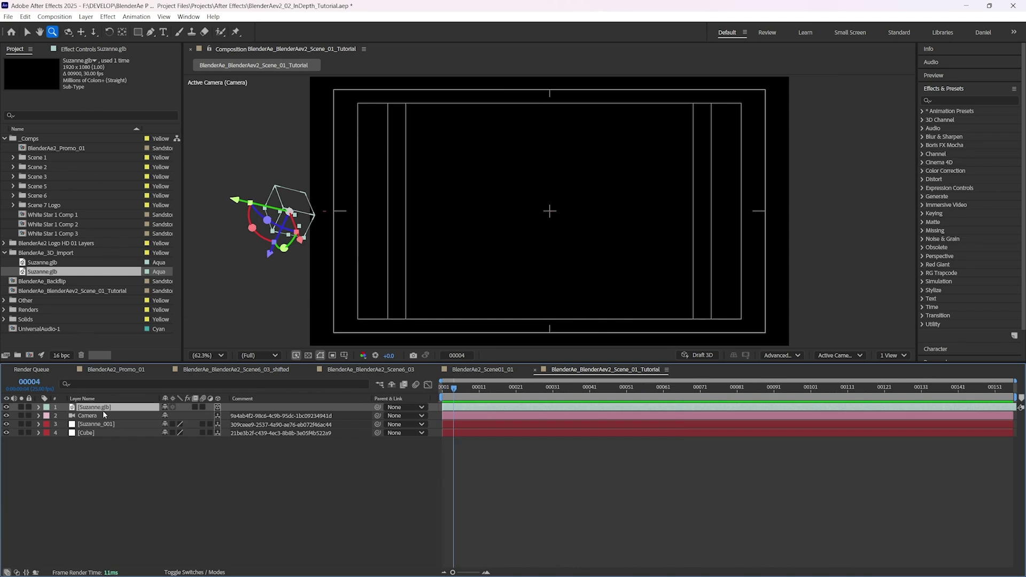
- Duplicate the Suzanne.glb layer and reveal the Cube layer's animated keyframes
key("ctrl+d")
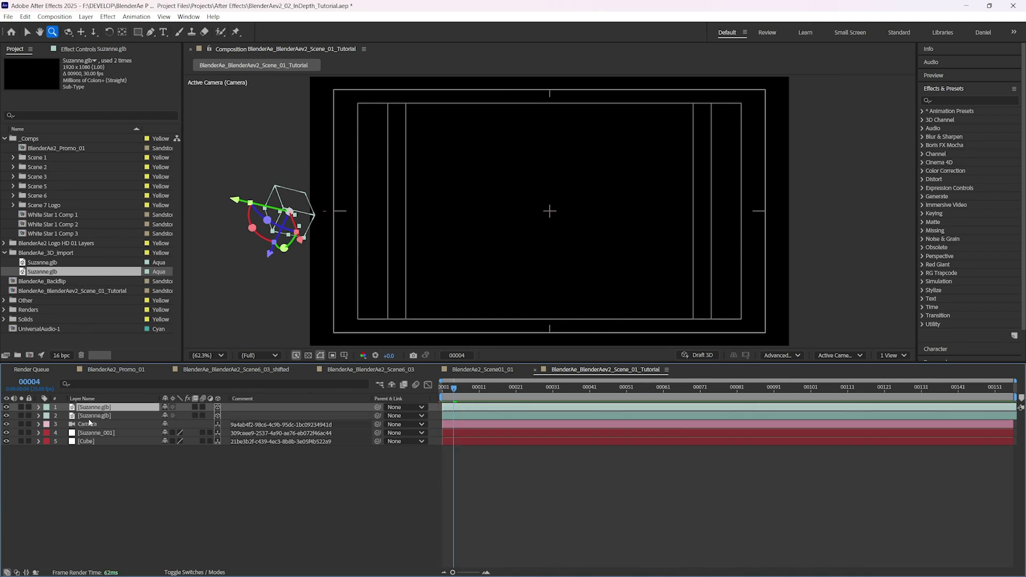
left_click(38, 442)
left_click(88, 442)
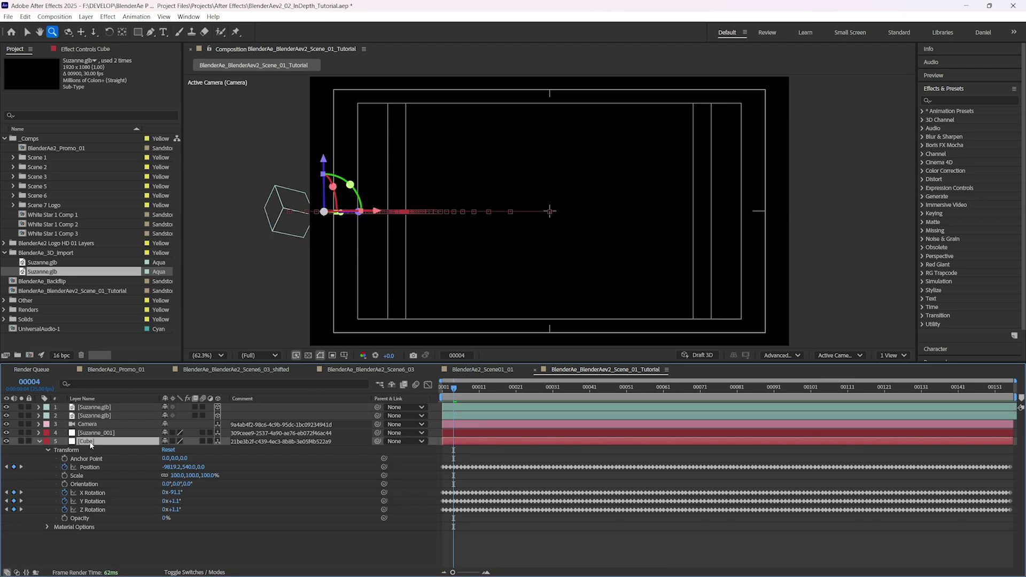
key("u")
key("F2")
- At the first frame, keep the top Suzanne.glb animation at None and parent it to Cube
left_click(90, 408)
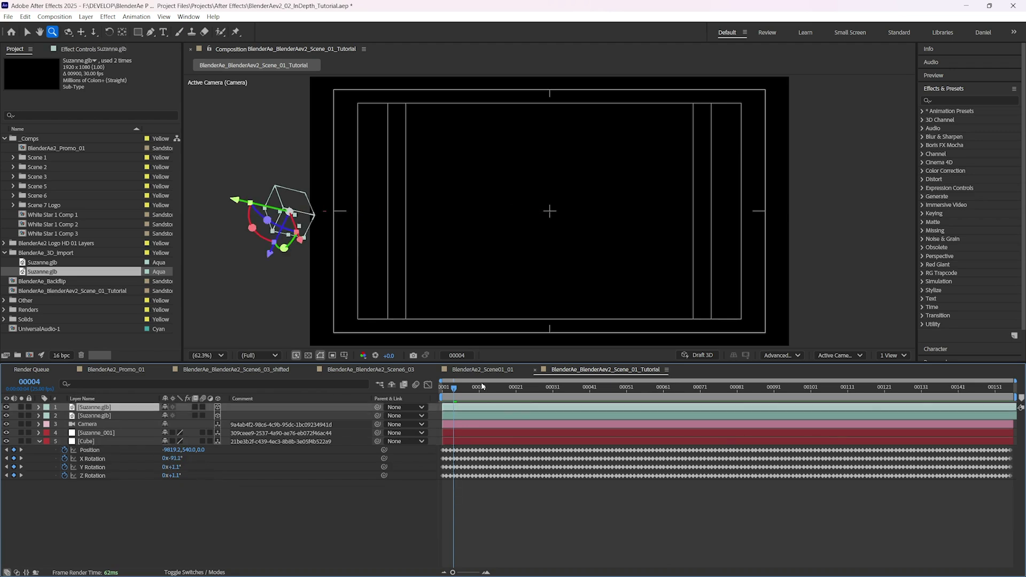
left_click_drag(453, 394, 443, 395)
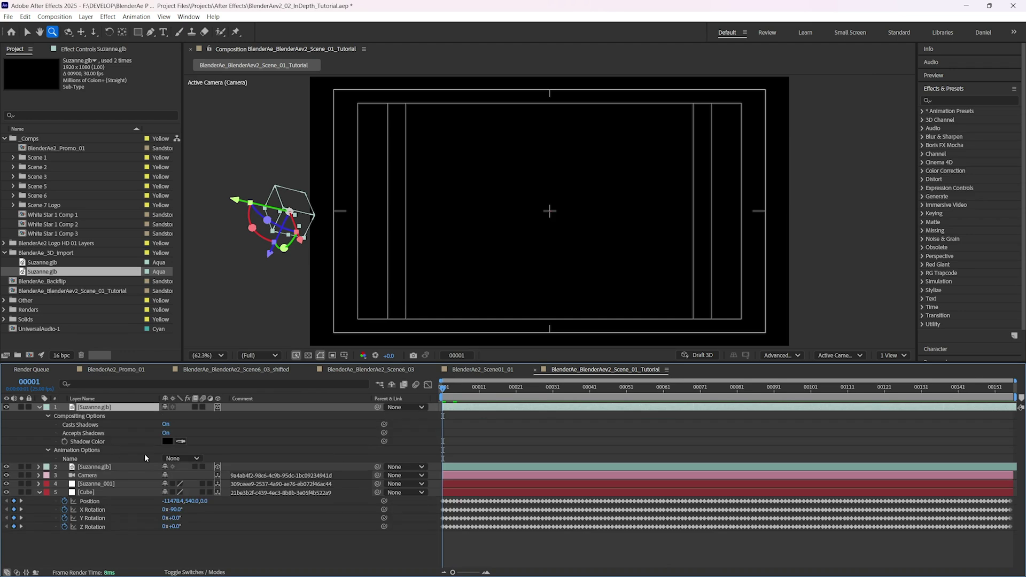
left_click(187, 458)
left_click(348, 419)
left_click_drag(379, 407, 140, 493)
- Set the second Suzanne.glb layer's glTF animation to Action
left_click(39, 467)
left_click(107, 467)
left_click(182, 526)
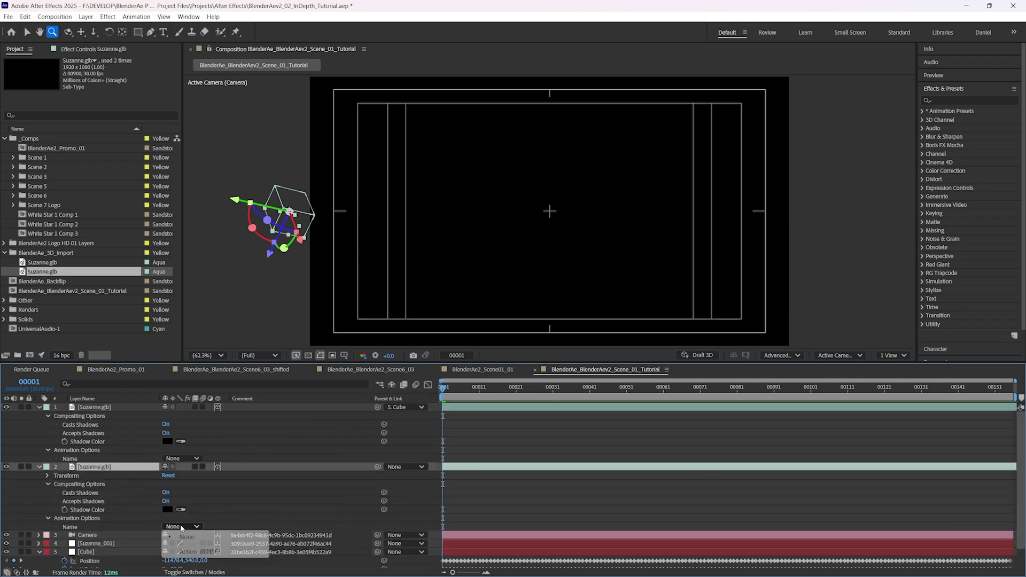
left_click(196, 551)
- Preview the comp and scrub back to compare both Suzanne layers' poses
key("space")
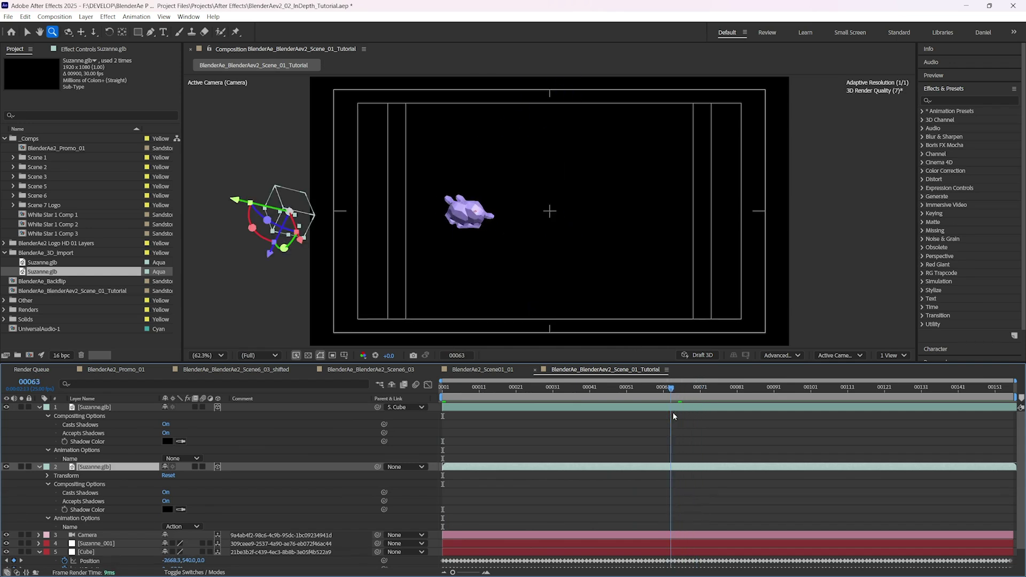
key("space")
left_click(98, 407)
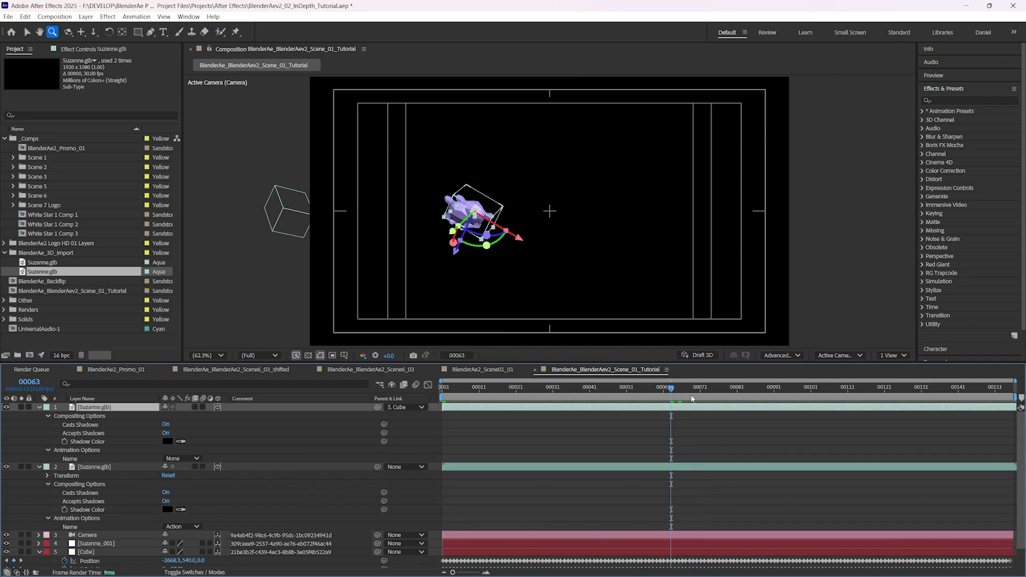
left_click_drag(692, 399, 668, 396)
left_click(107, 467)
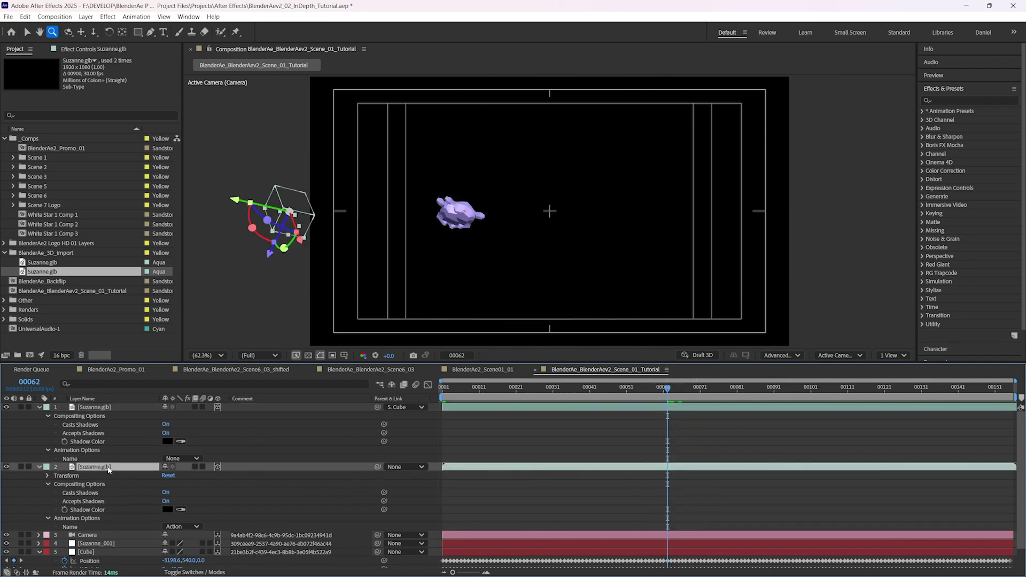